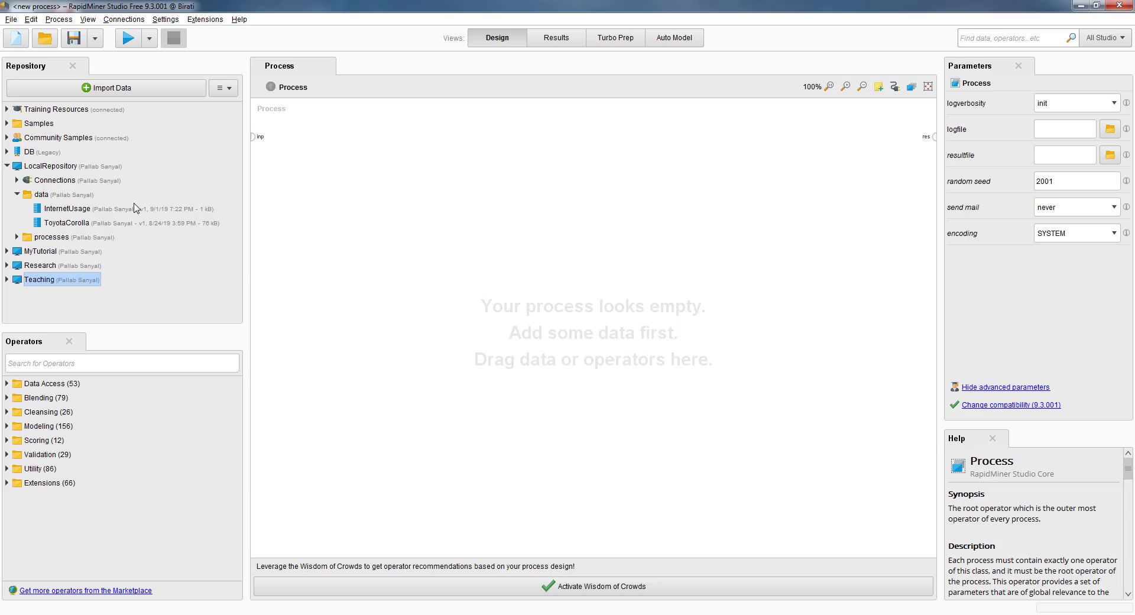
- Open the InternetUsage data set from the data folder of LocalRepository to view its examples
mouse_move(117, 212)
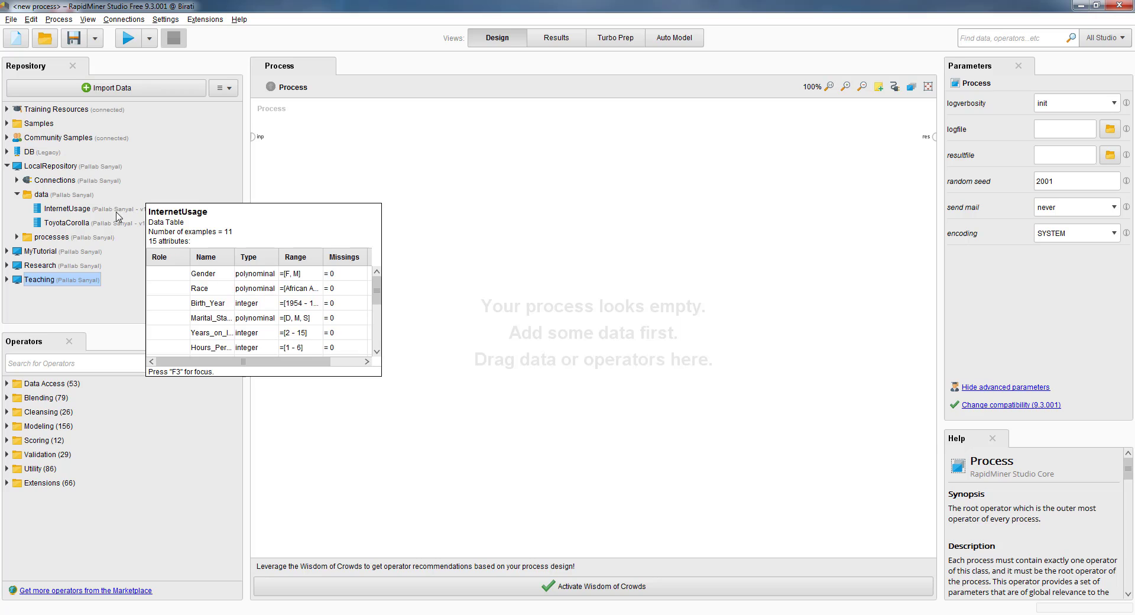
click(78, 210)
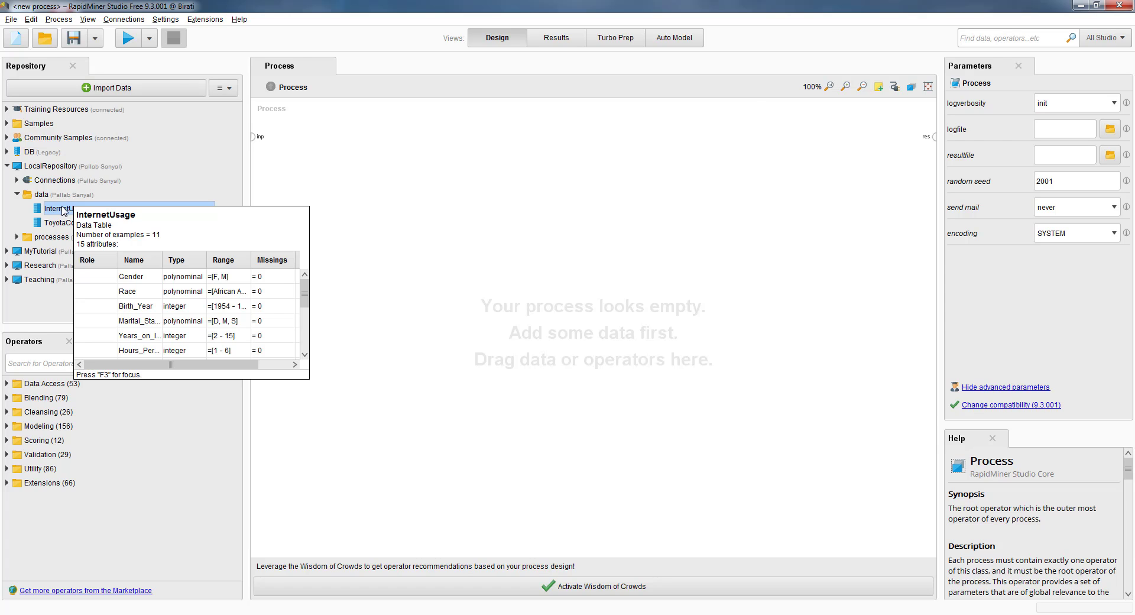
double_click(64, 210)
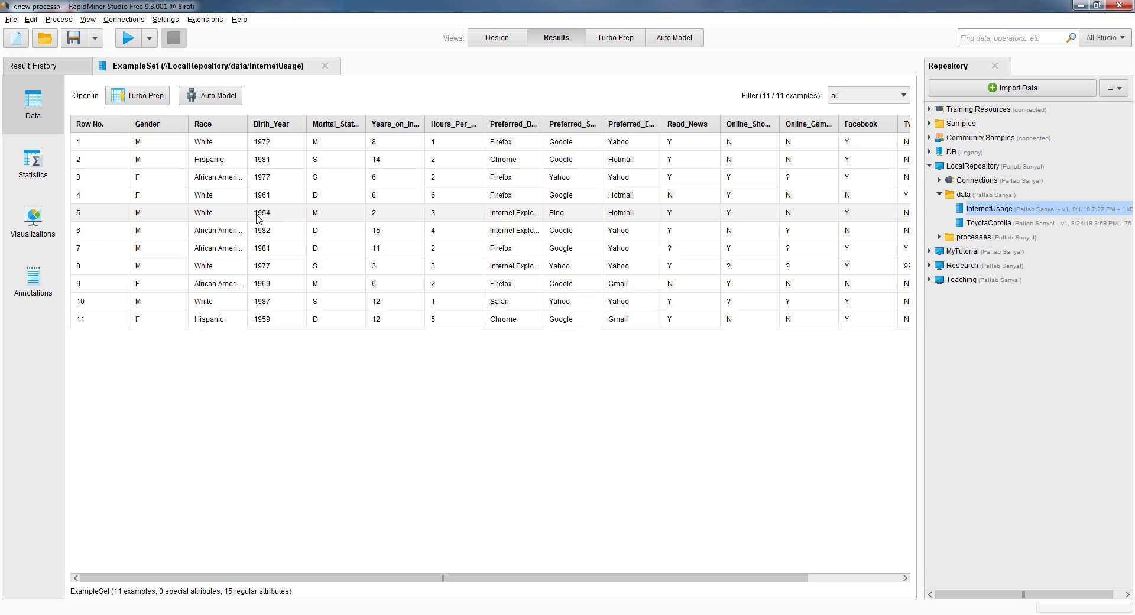
- Examine the attribute statistics of the InternetUsage data set, paying attention to attribute types and missing values
click(41, 170)
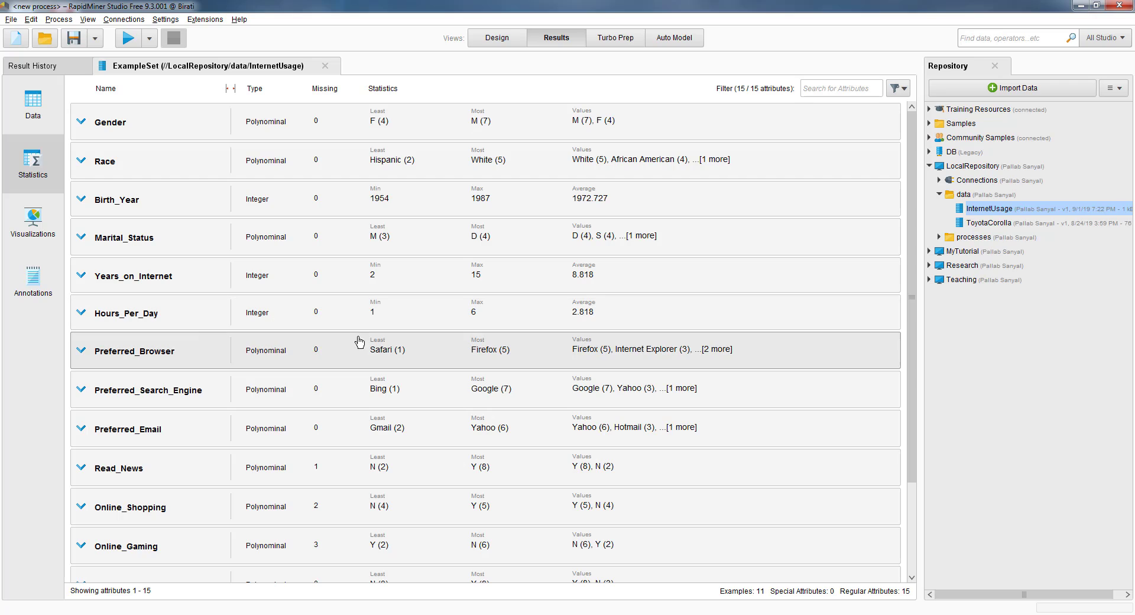
scroll(396, 349, down, 1)
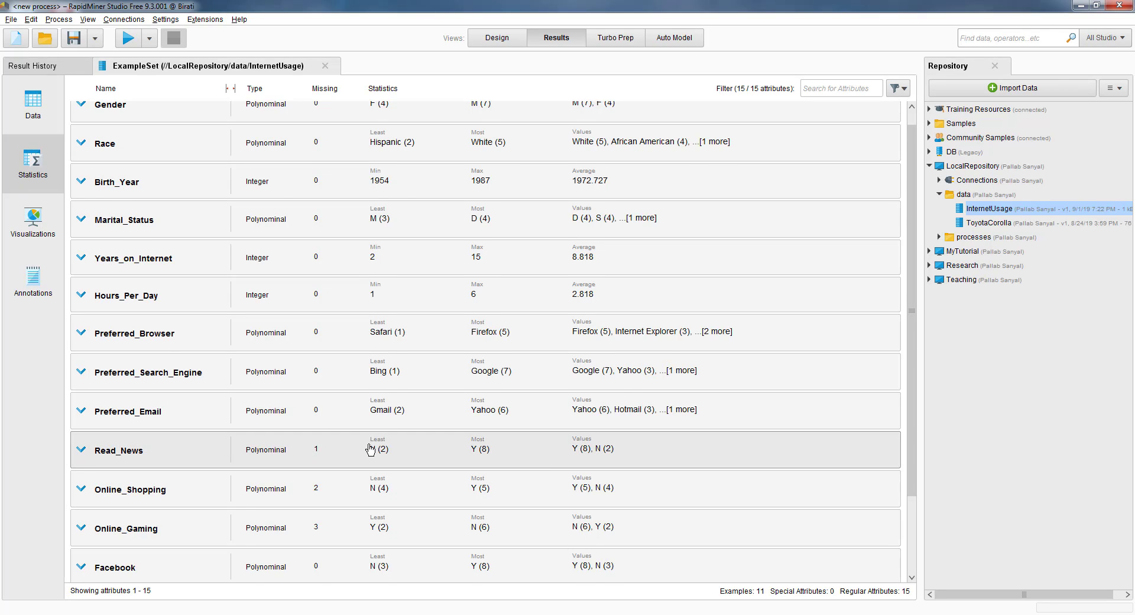
scroll(371, 452, up, 1)
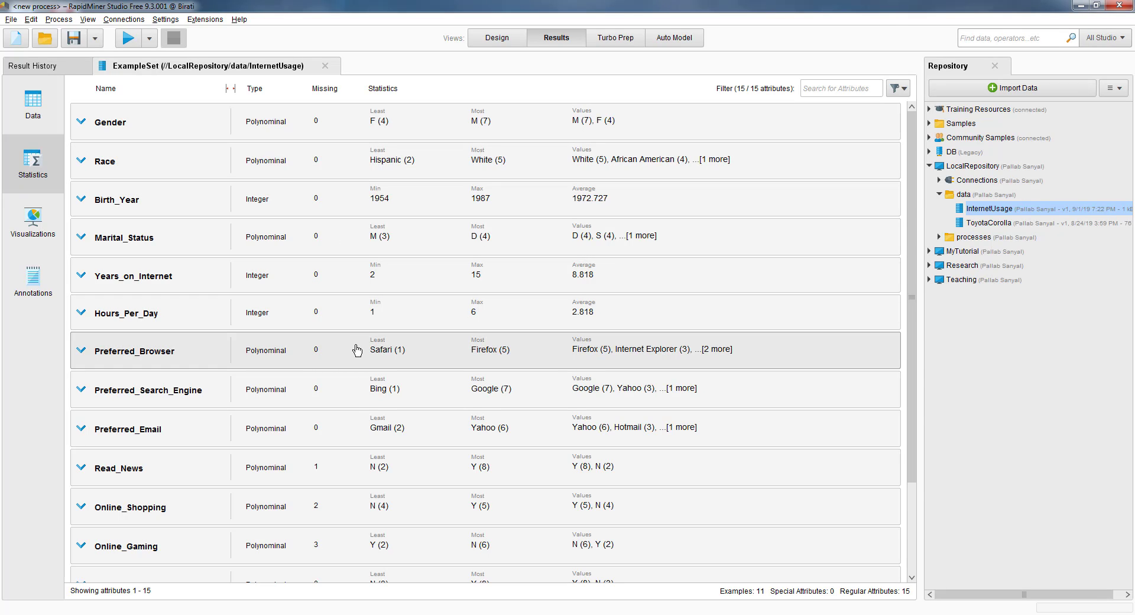
scroll(349, 408, down, 3)
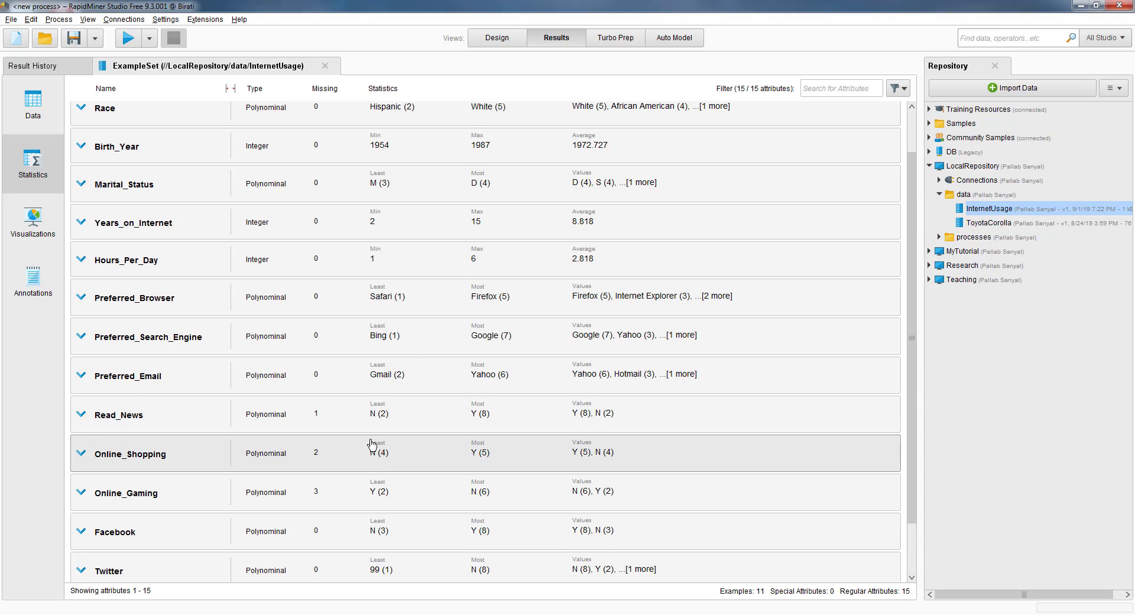
scroll(372, 445, up, 3)
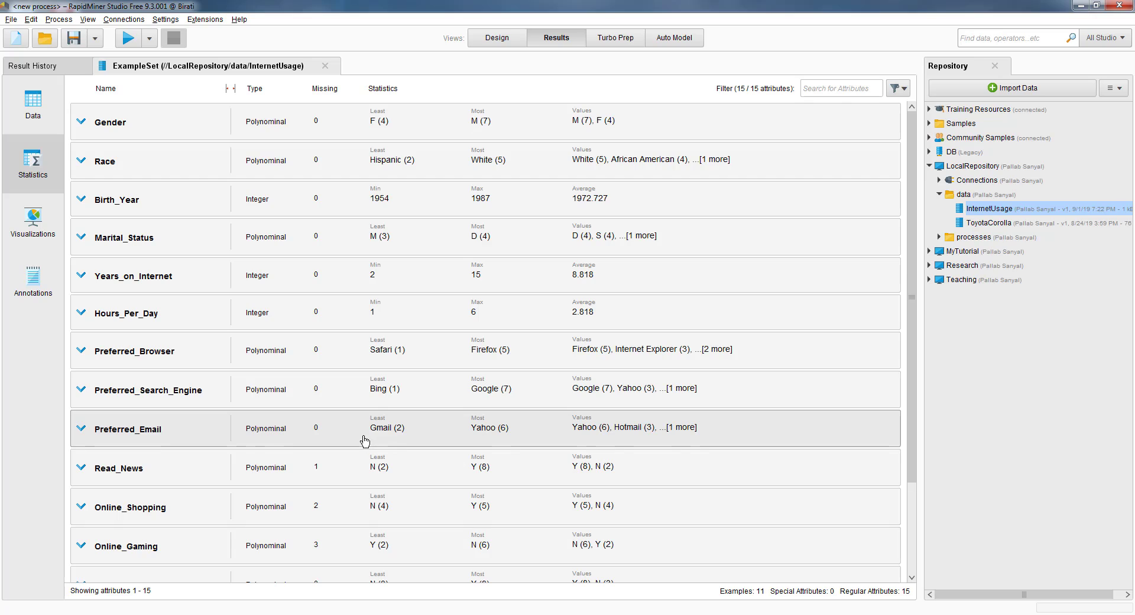
scroll(364, 445, down, 1)
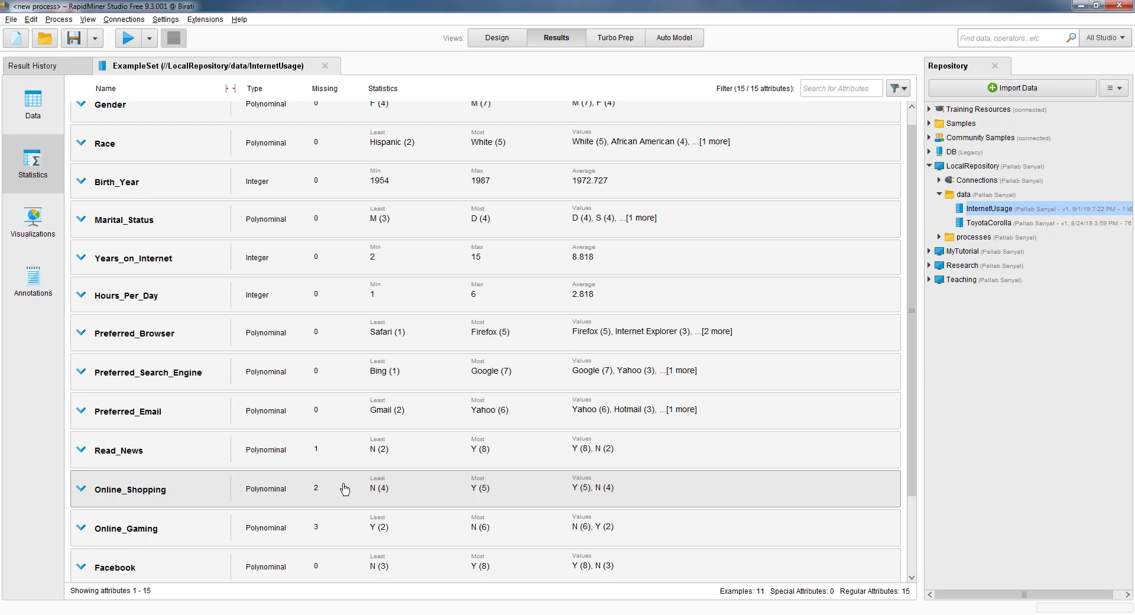
scroll(345, 488, down, 1)
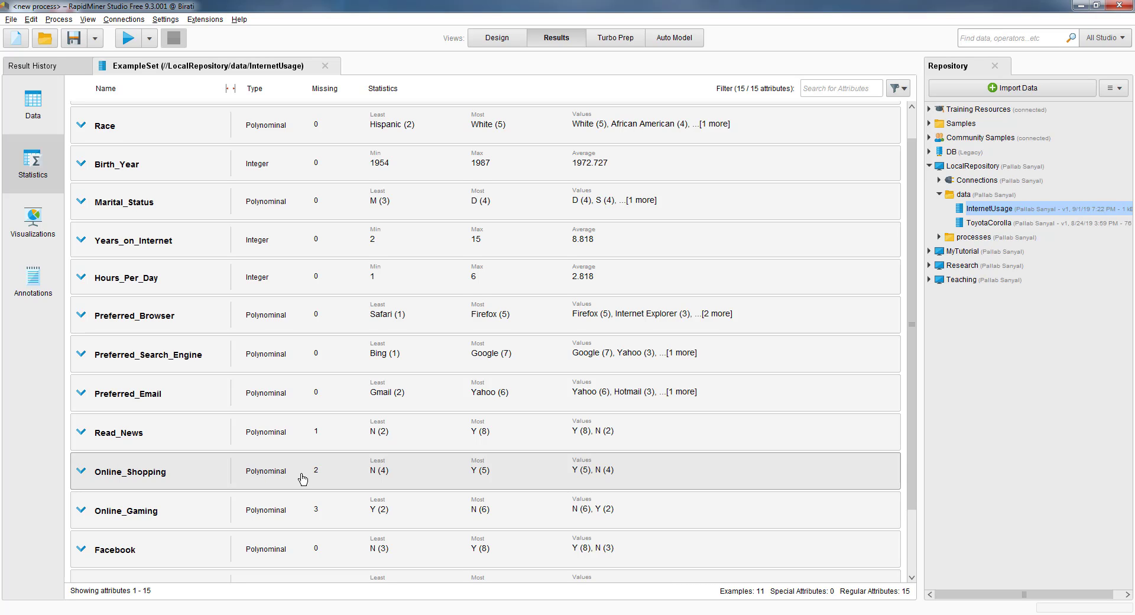
scroll(426, 476, up, 2)
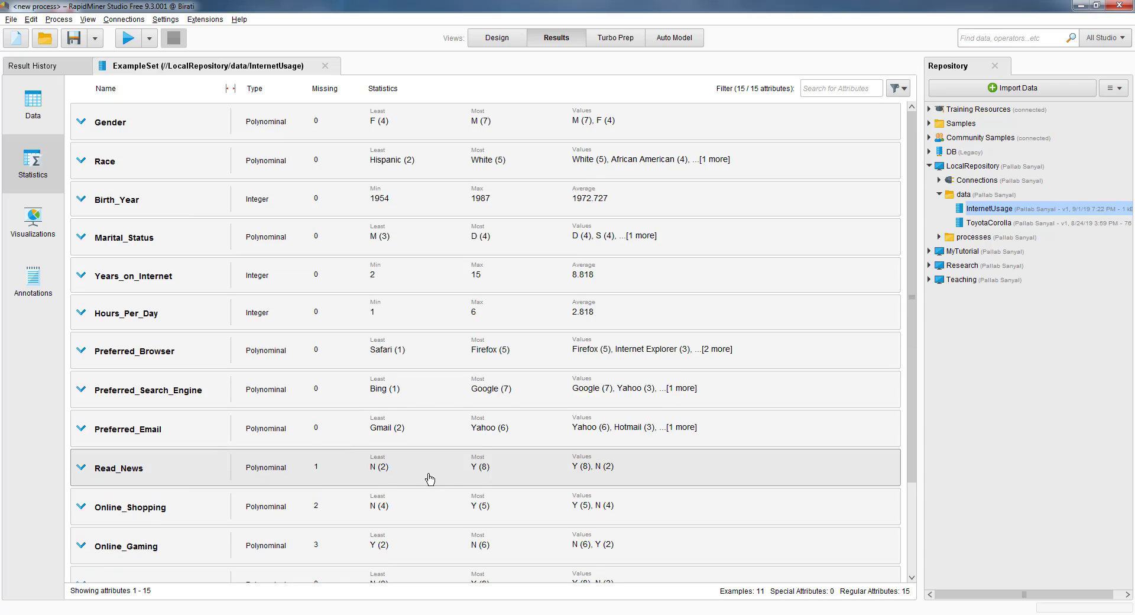
- Add the InternetUsage data to the process design and insert a Filter Examples operator between it and the result port
click(497, 38)
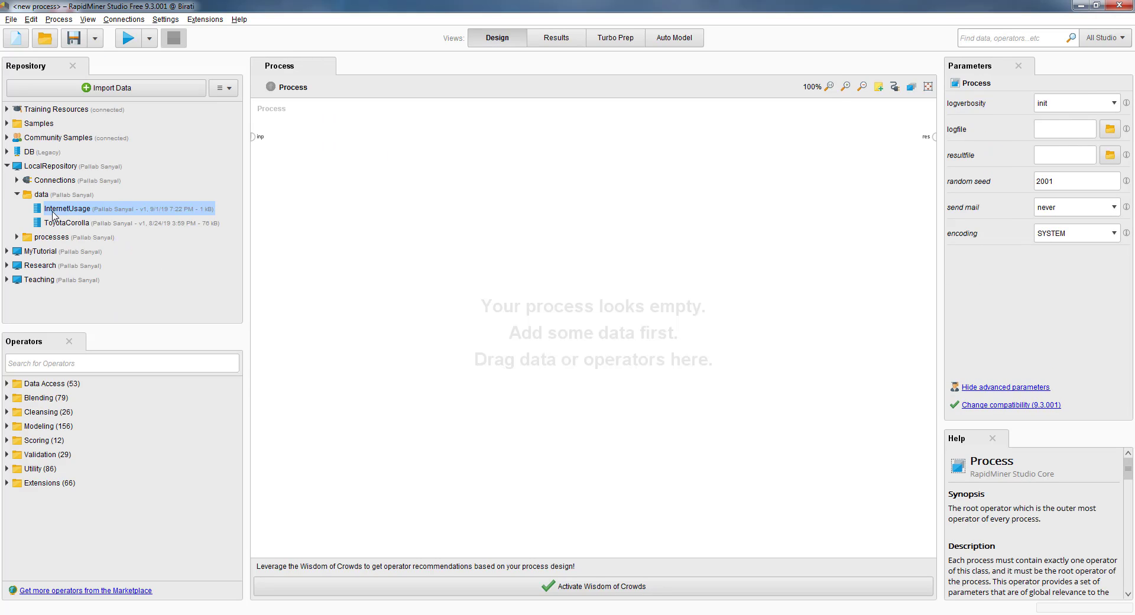
drag(55, 214, 313, 171)
click(34, 366)
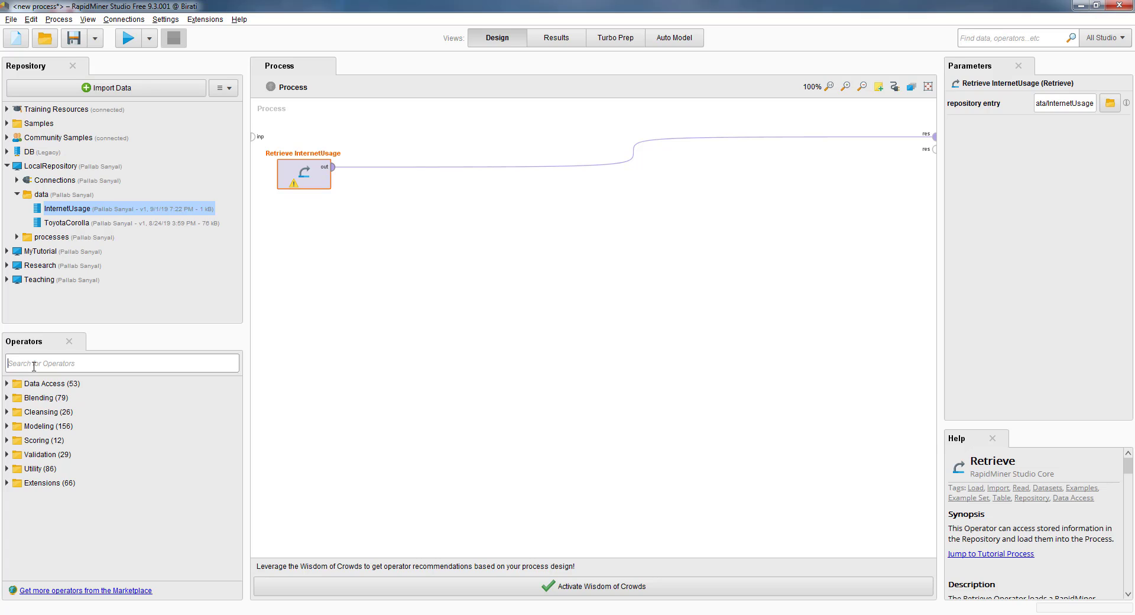
text(filter)
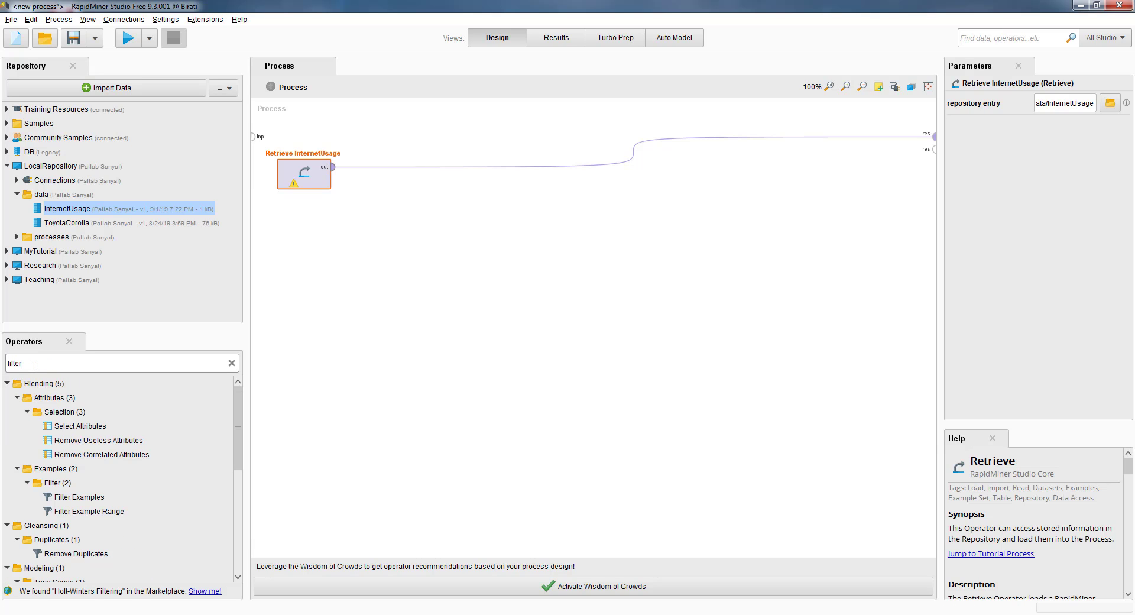
click(89, 500)
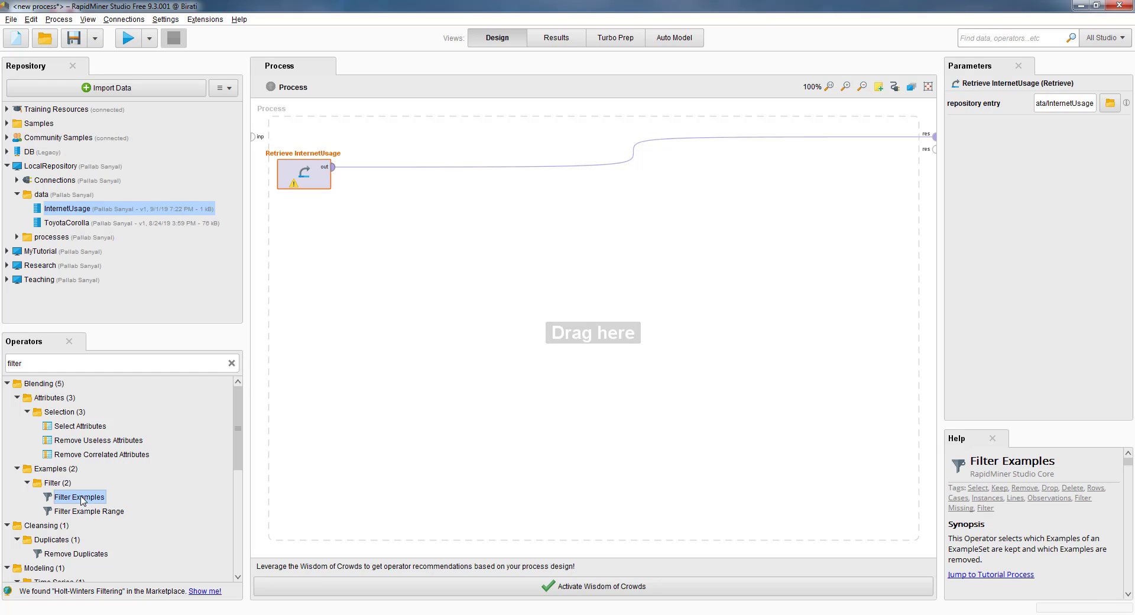
drag(77, 500, 426, 173)
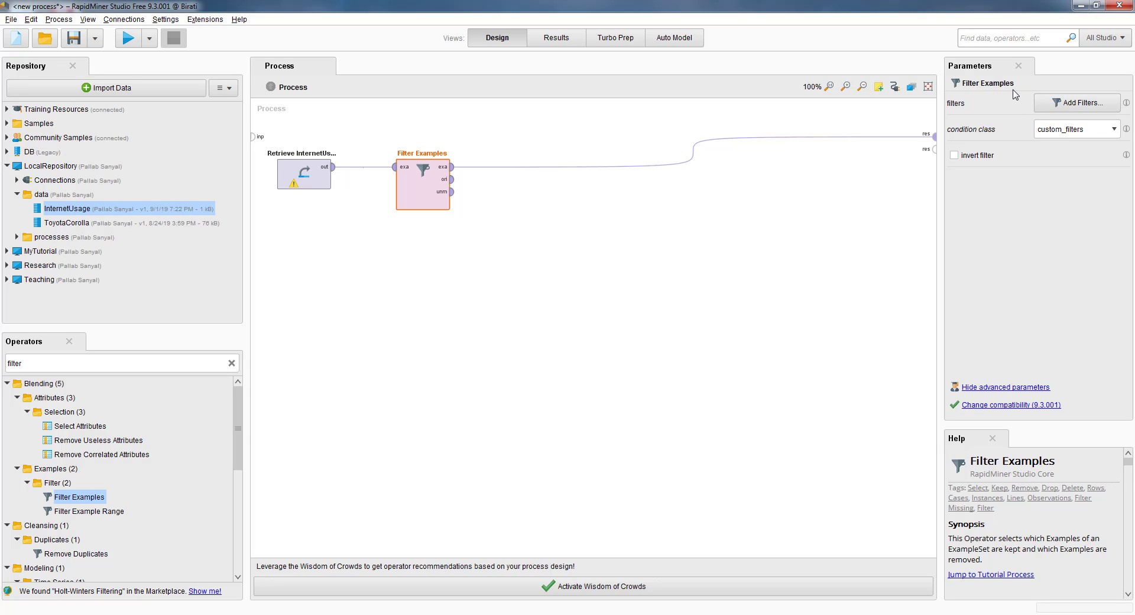
- Define a custom filter on Filter Examples that keeps only rows where Online_Shopping is not missing
click(1069, 106)
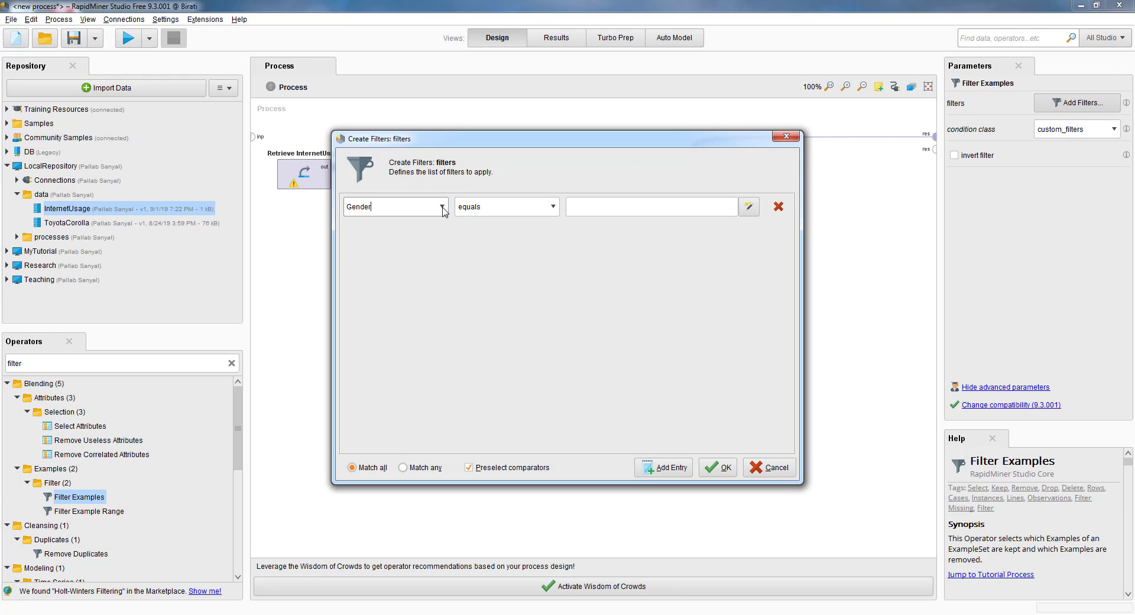
click(443, 208)
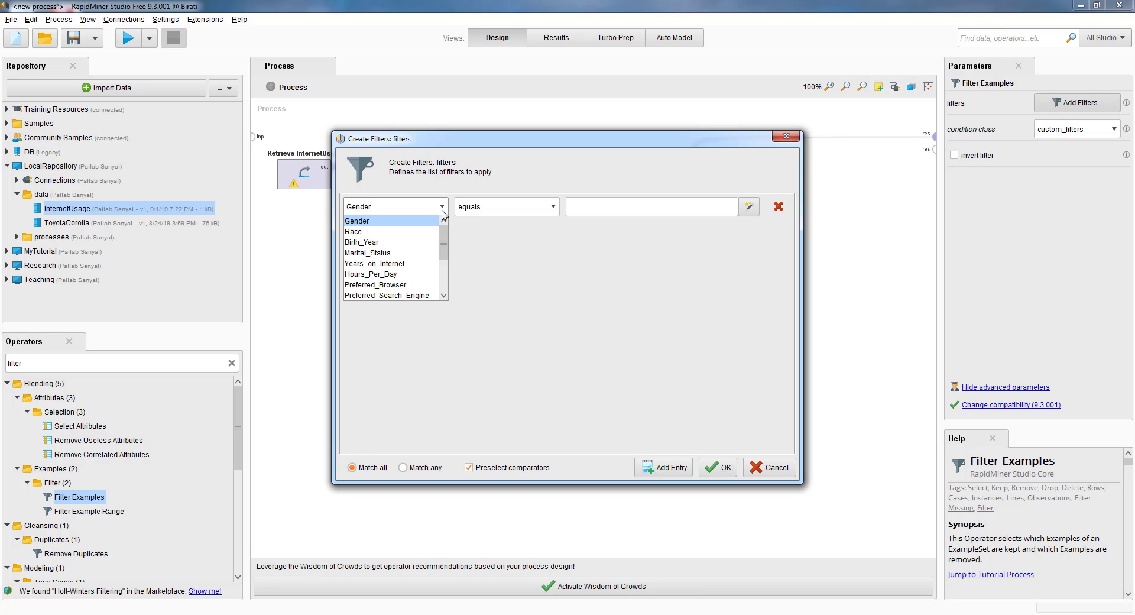
scroll(394, 260, down, 3)
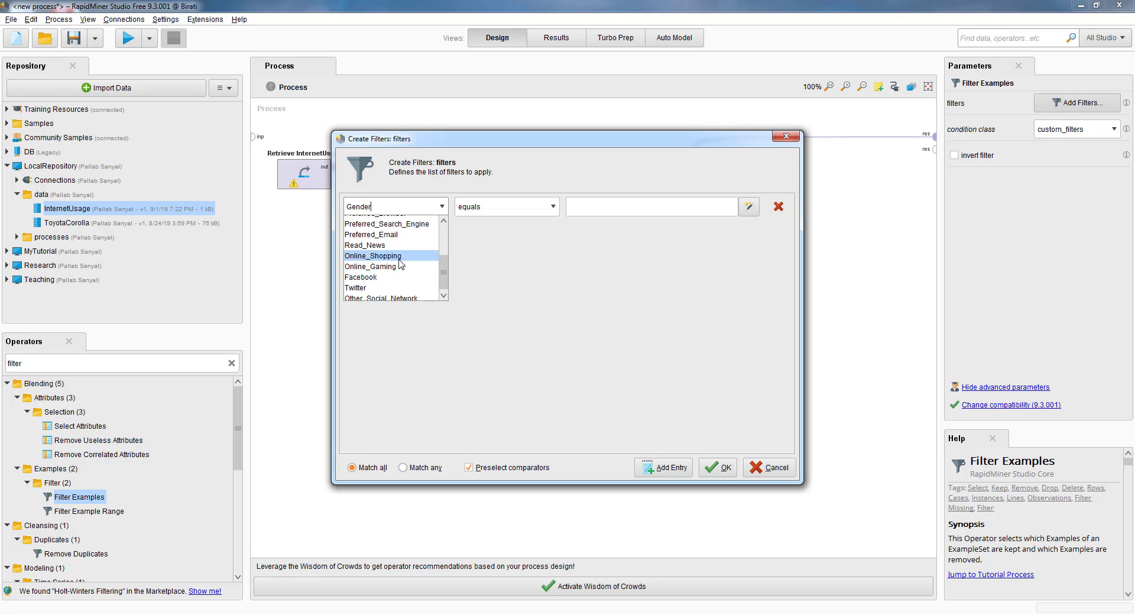
click(400, 256)
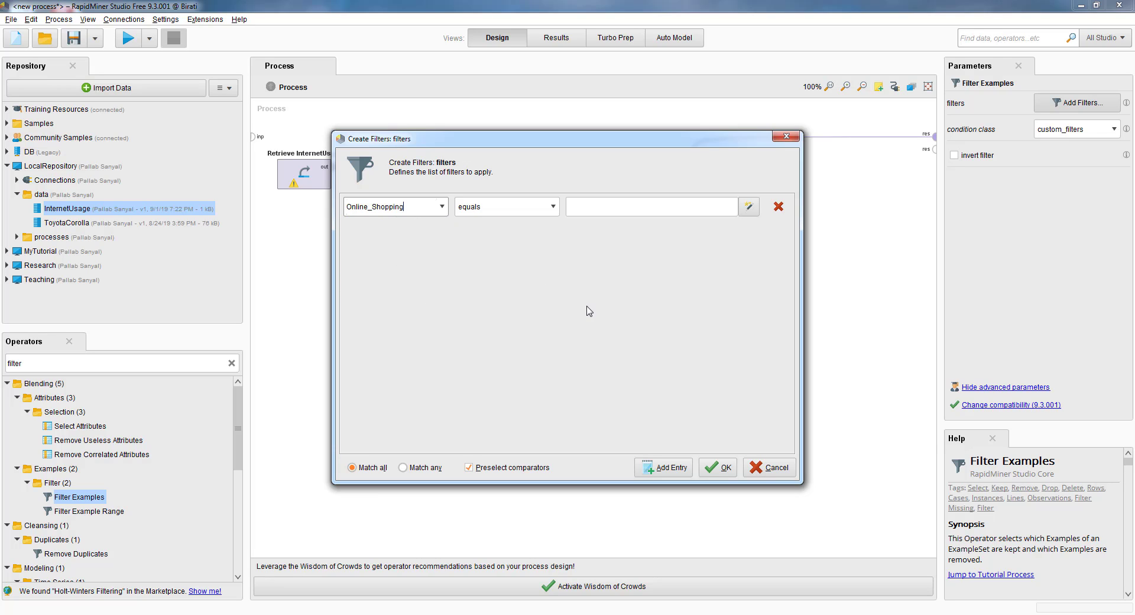
click(555, 207)
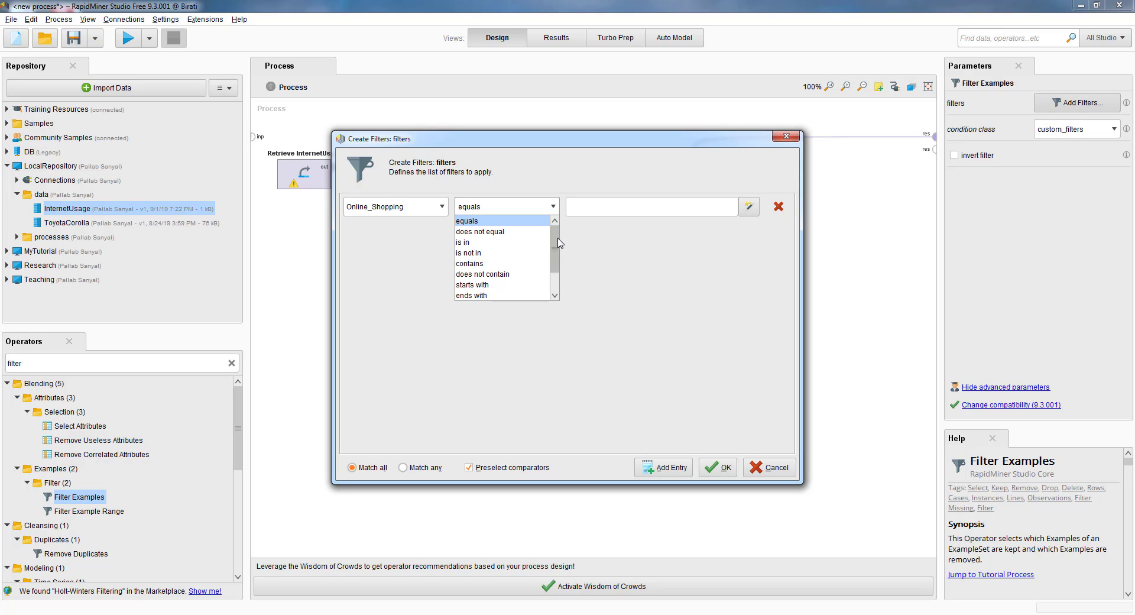
drag(558, 245, 554, 273)
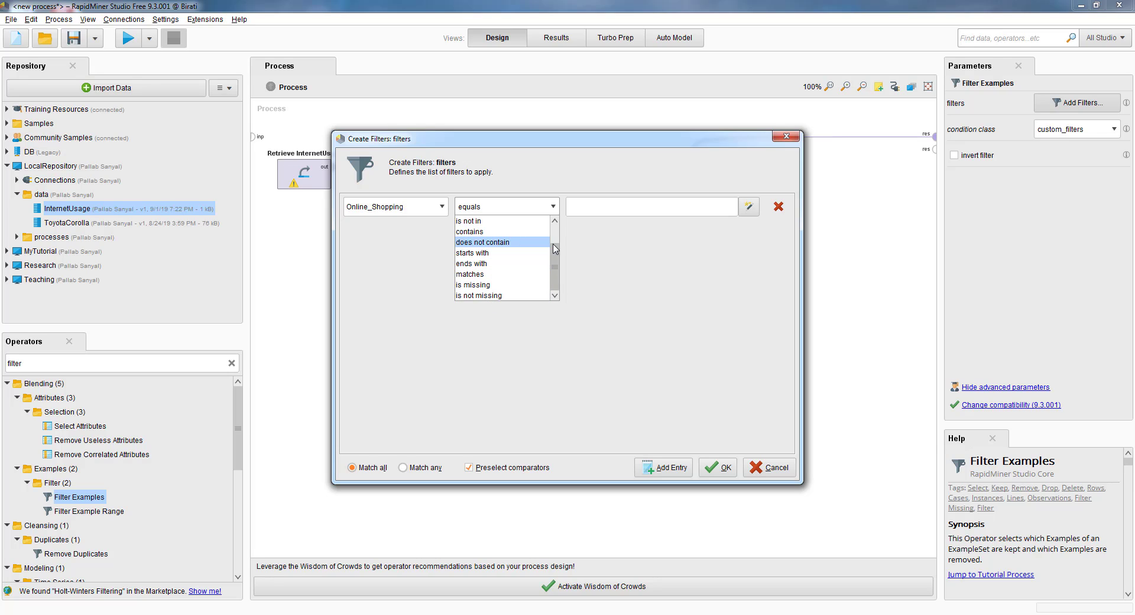
mouse_move(556, 249)
mouse_down()
mouse_move(556, 231)
mouse_move(556, 254)
mouse_up()
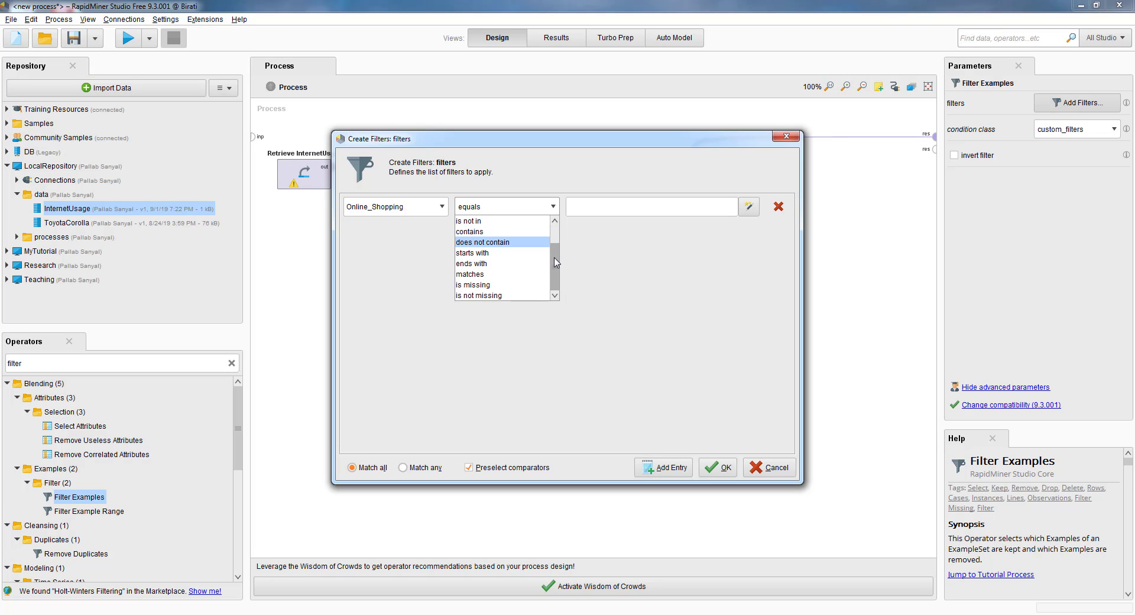
click(485, 295)
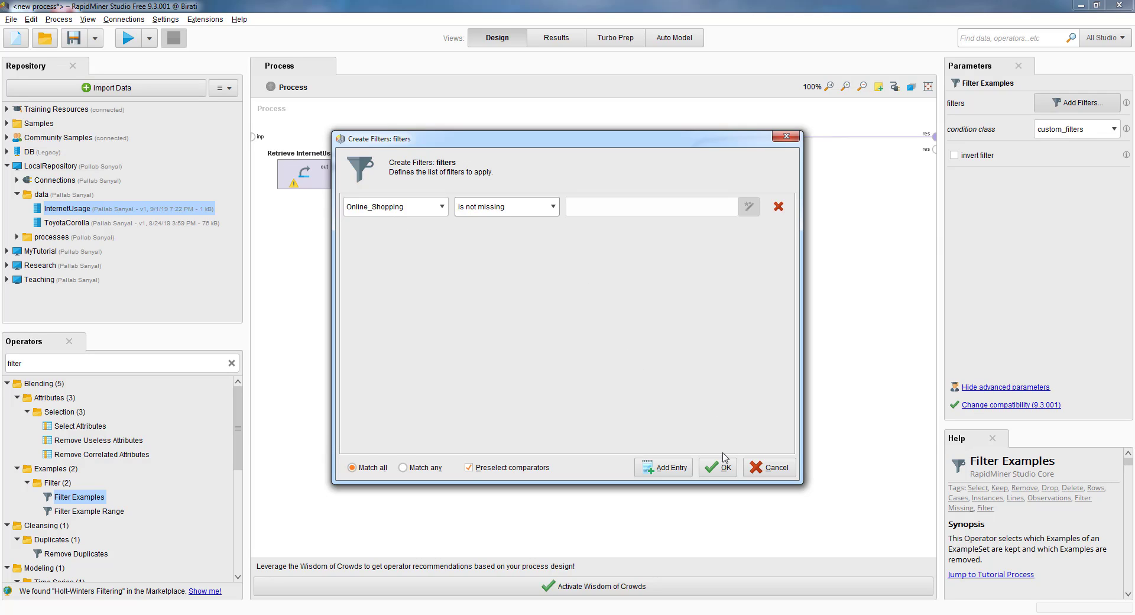
click(724, 471)
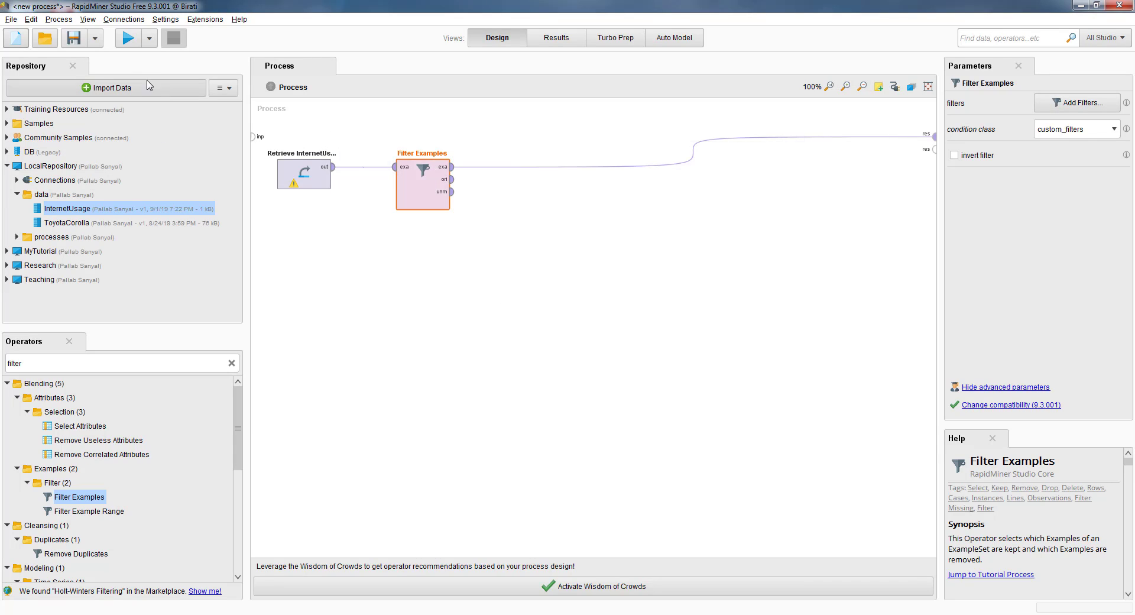
- Run the process and show the attribute statistics of the filtered example set
click(128, 39)
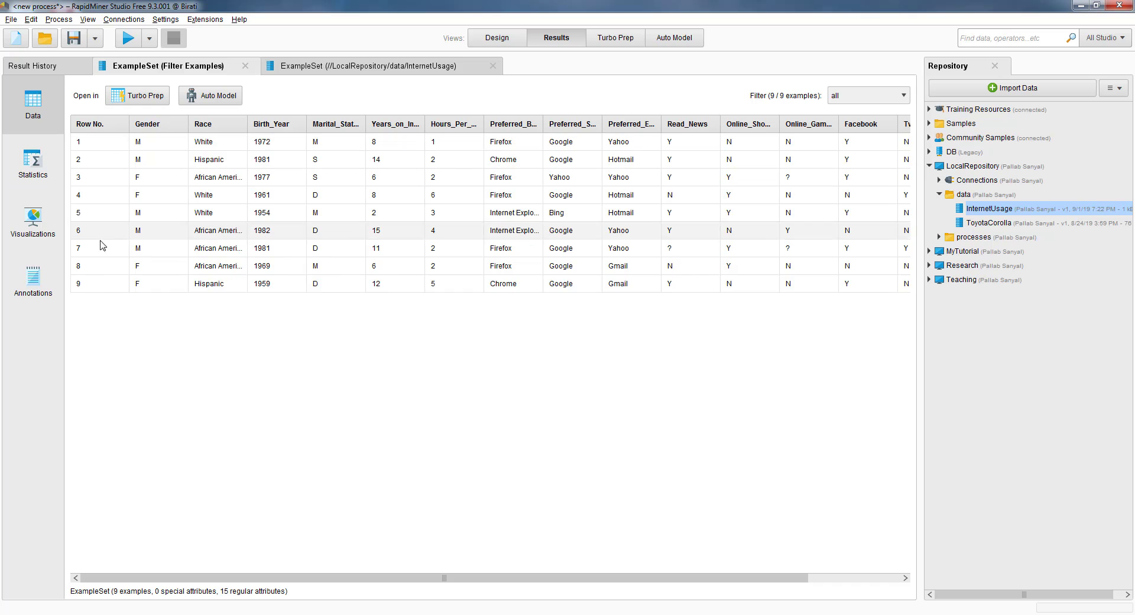
click(34, 169)
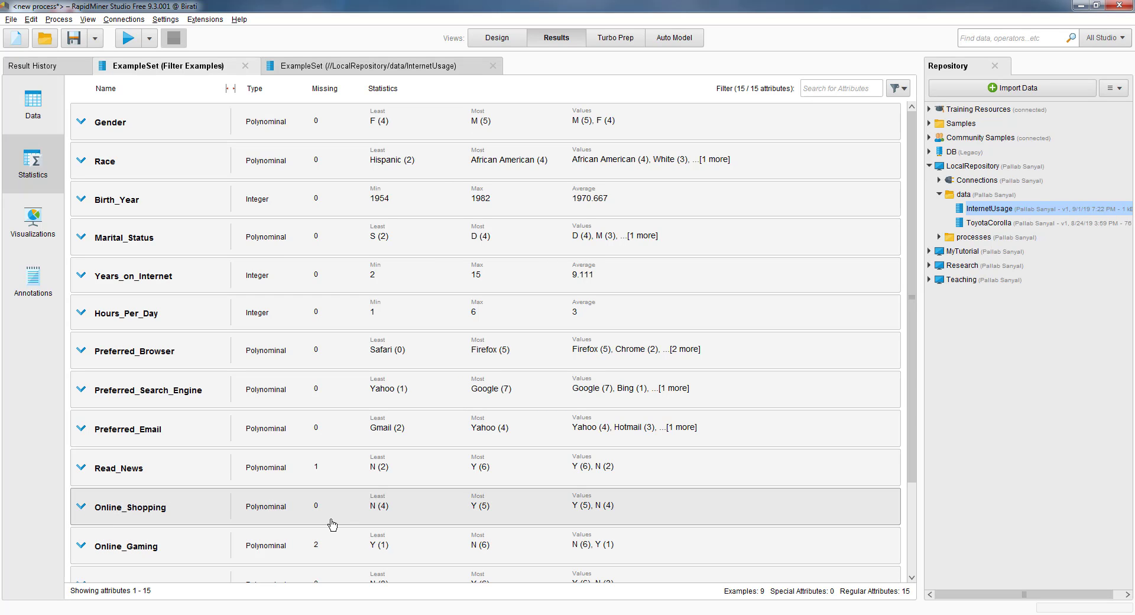
click(489, 41)
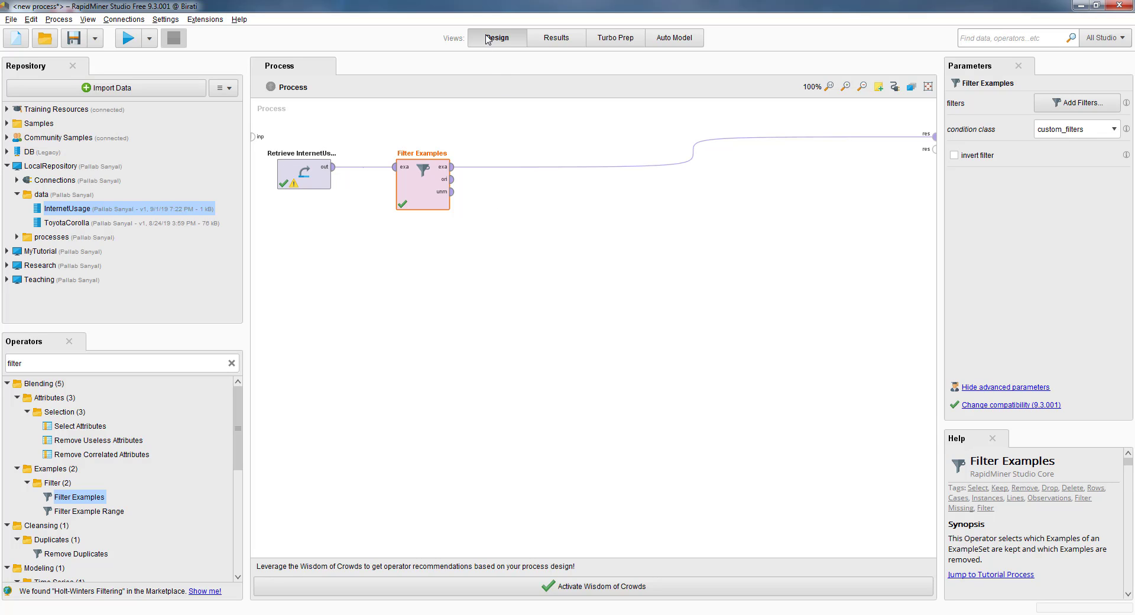
click(552, 39)
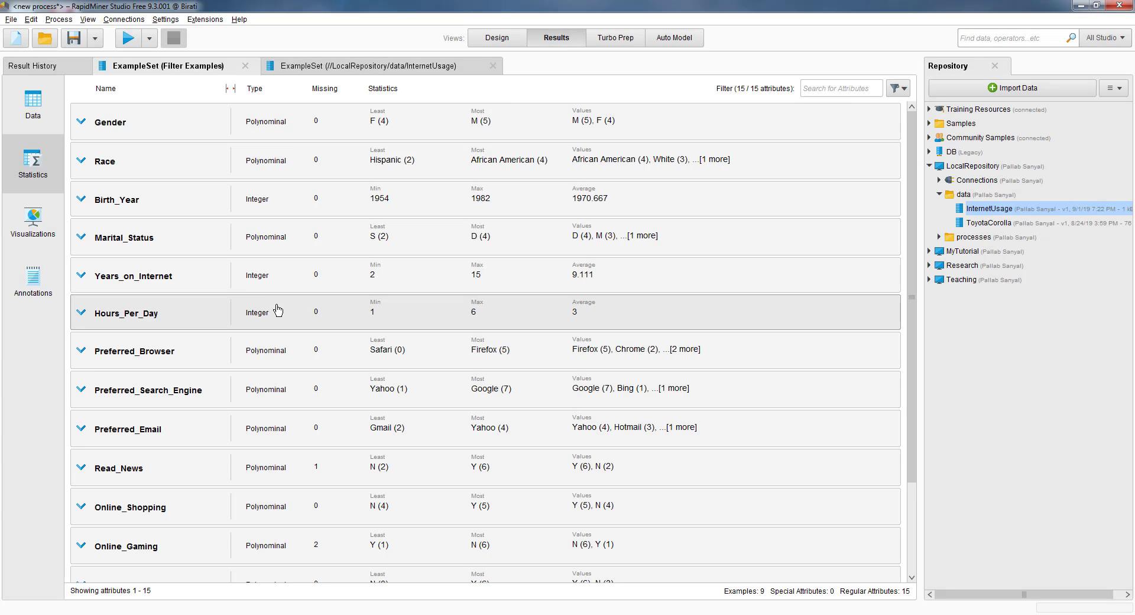
- Review the missing values of the other attributes in the filtered example set and return to the process design
scroll(295, 349, down, 3)
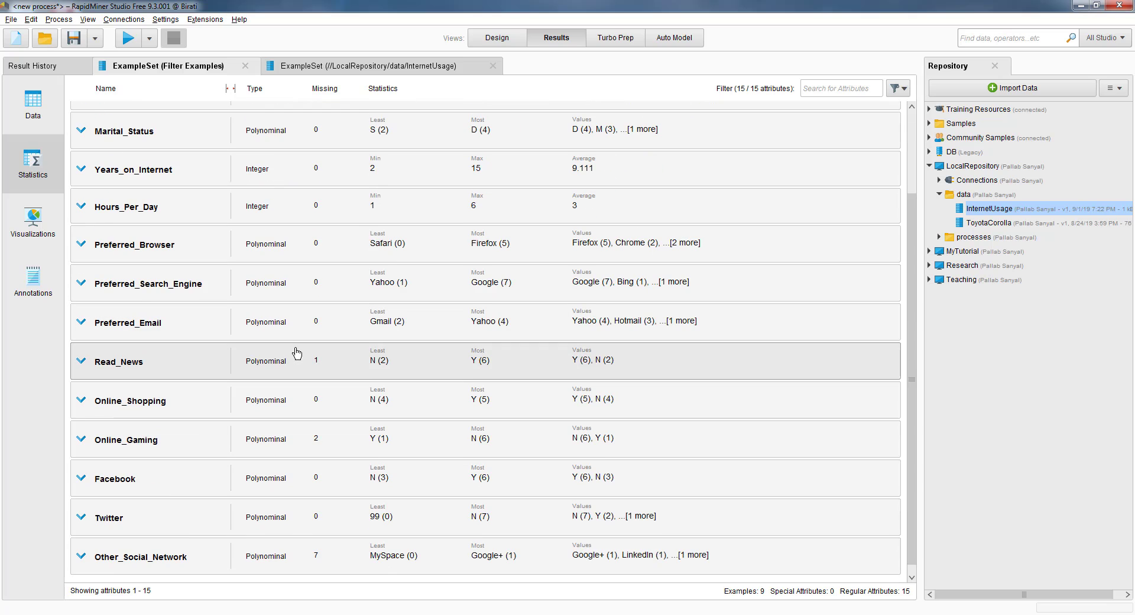
scroll(297, 356, down, 1)
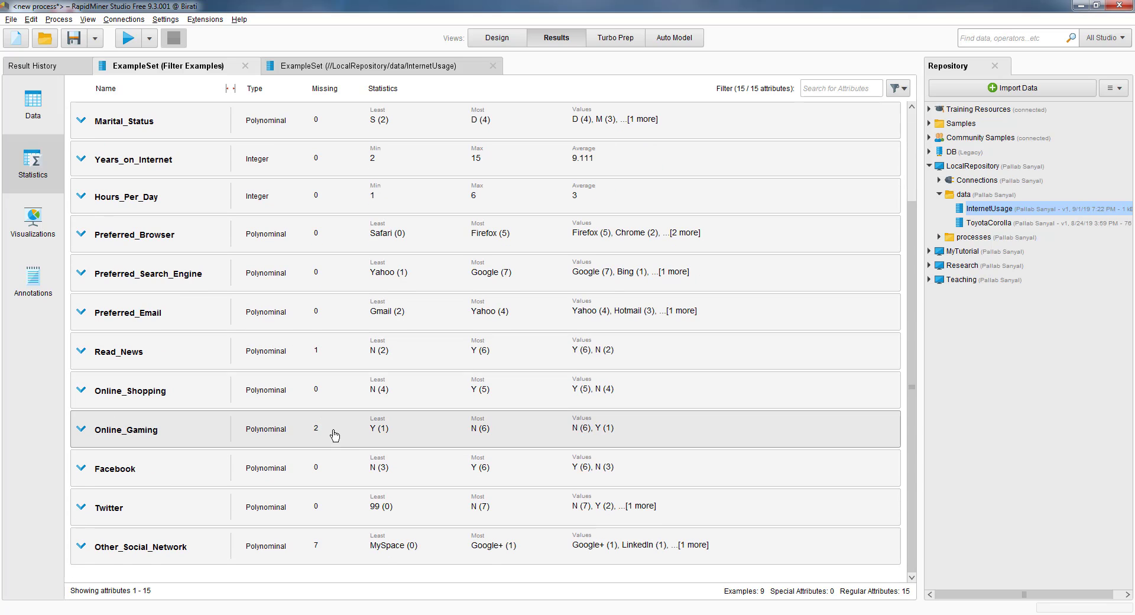
scroll(262, 461, up, 1)
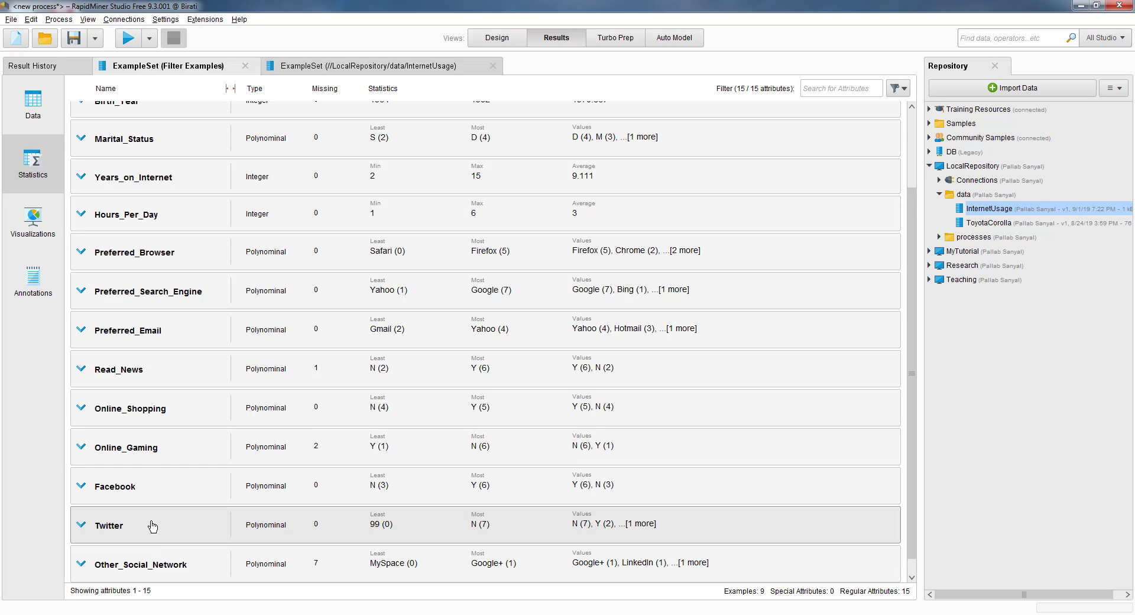
scroll(209, 251, up, 2)
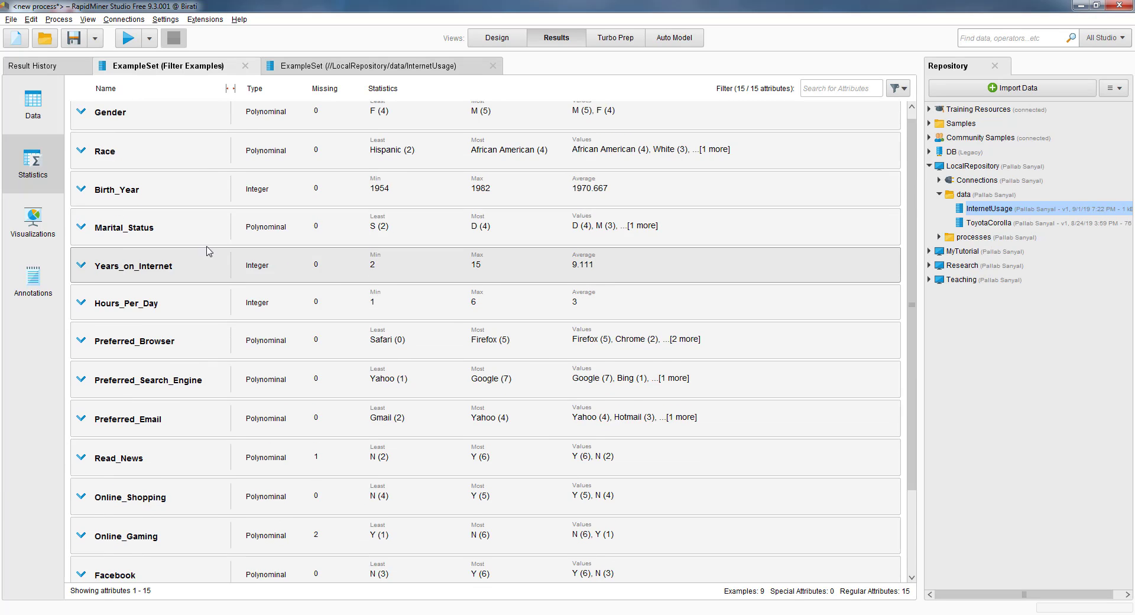
scroll(178, 373, down, 3)
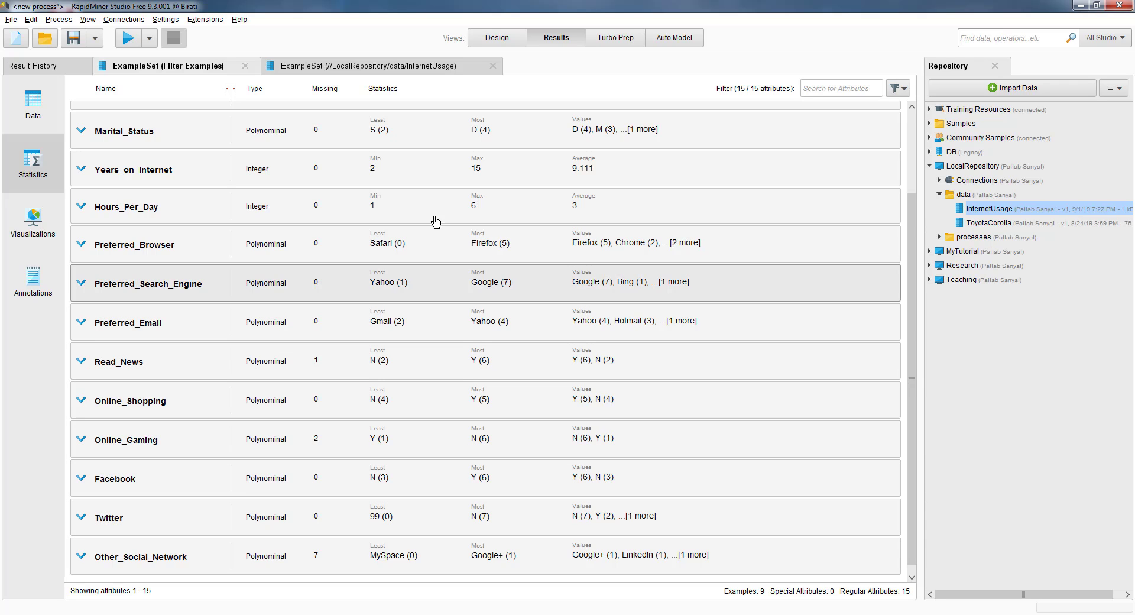
click(488, 40)
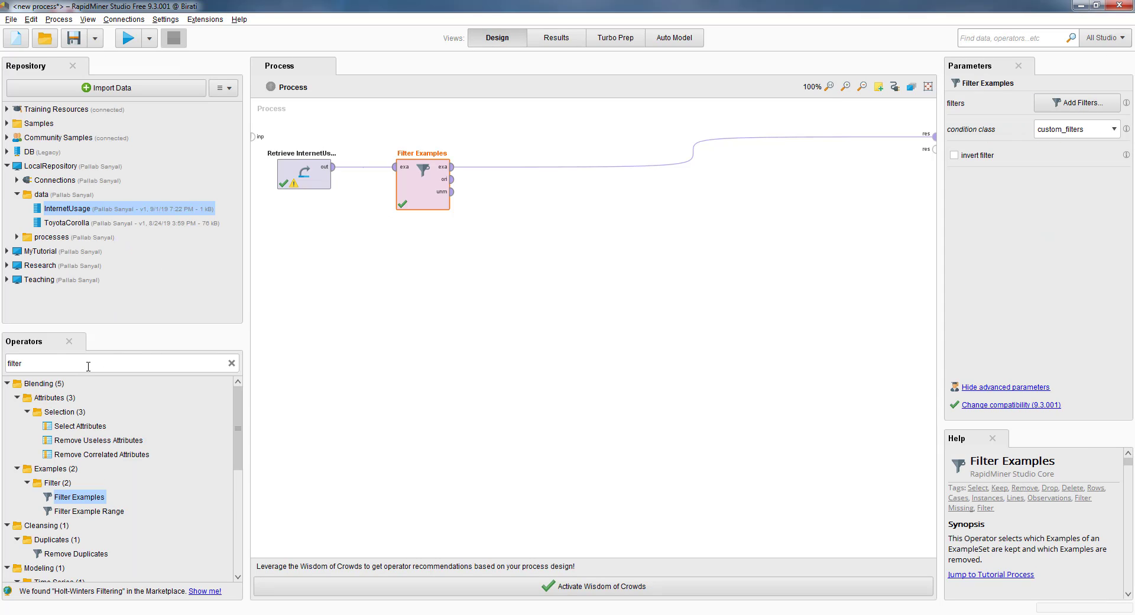
- Insert a Select Attributes operator between Filter Examples and the result port, with some space after Filter Examples
click(49, 362)
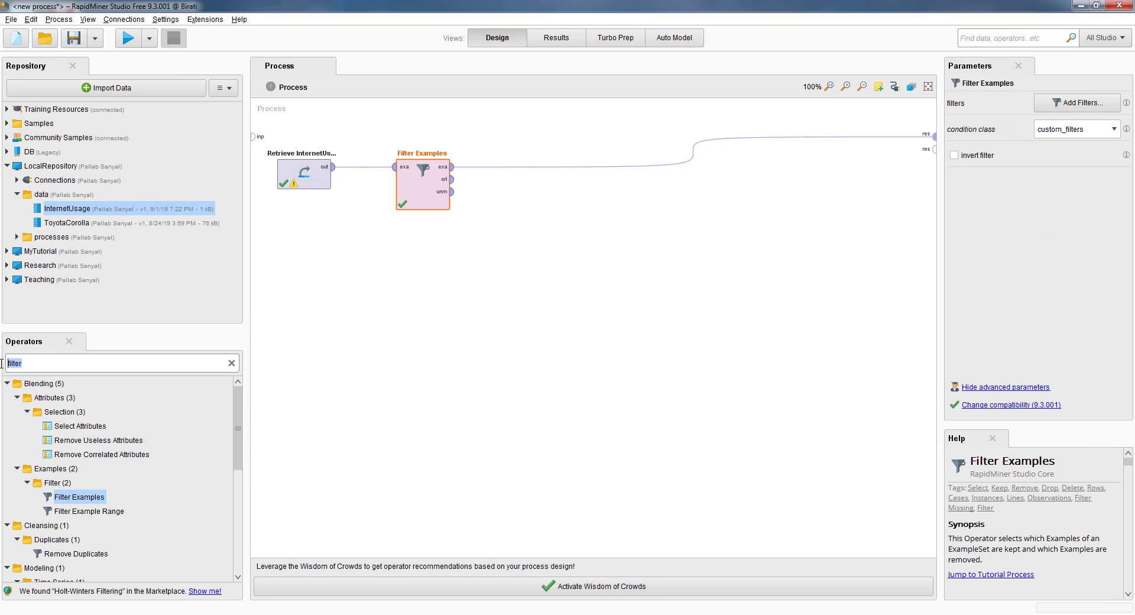
text(select)
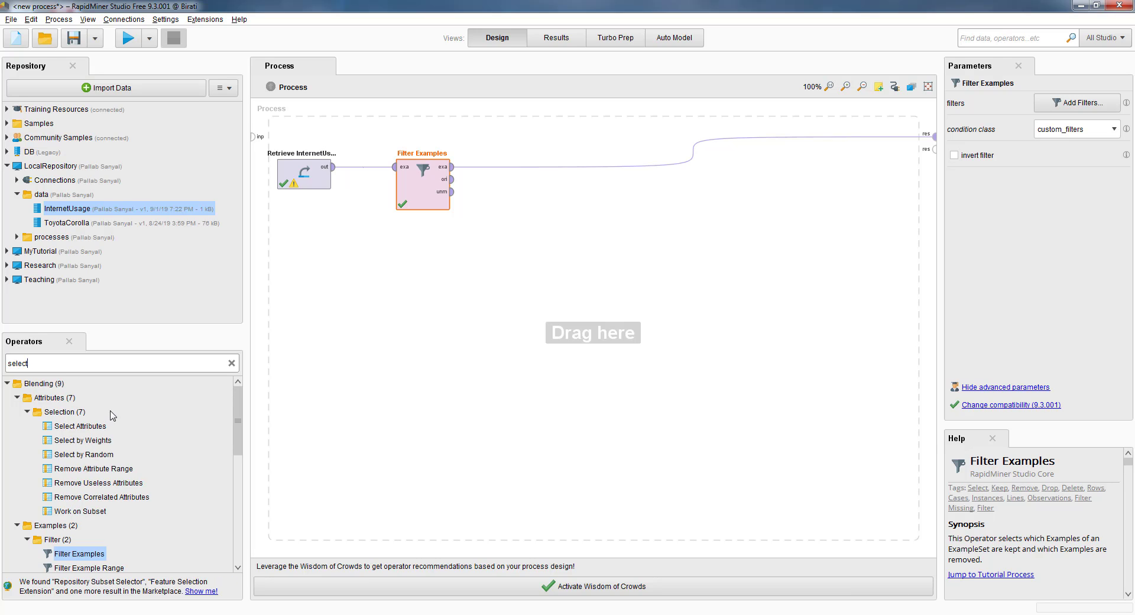
click(74, 427)
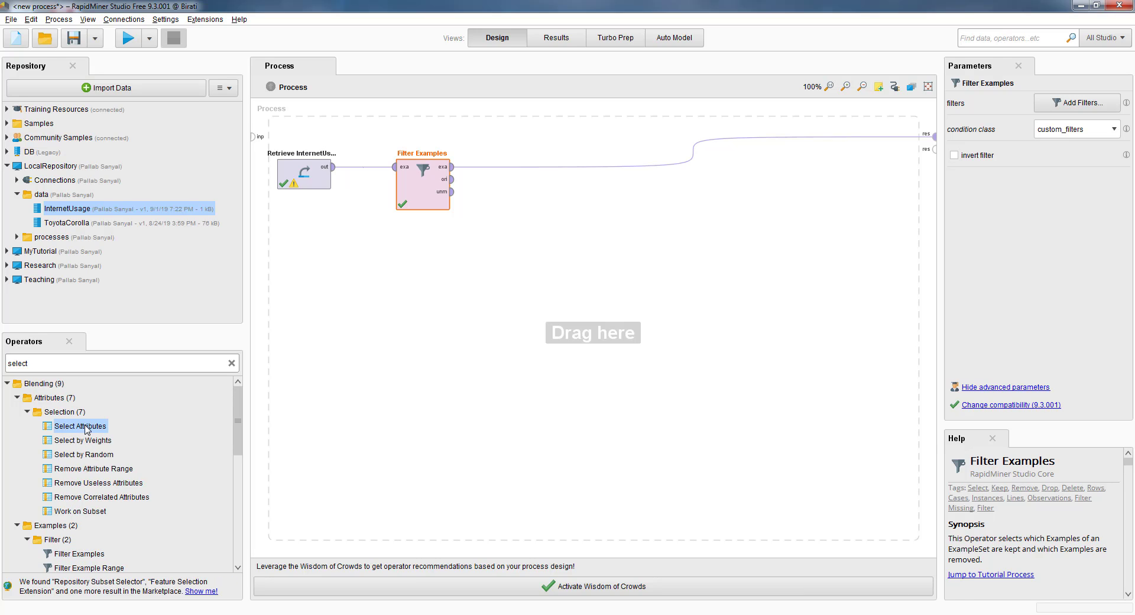
drag(74, 427, 559, 167)
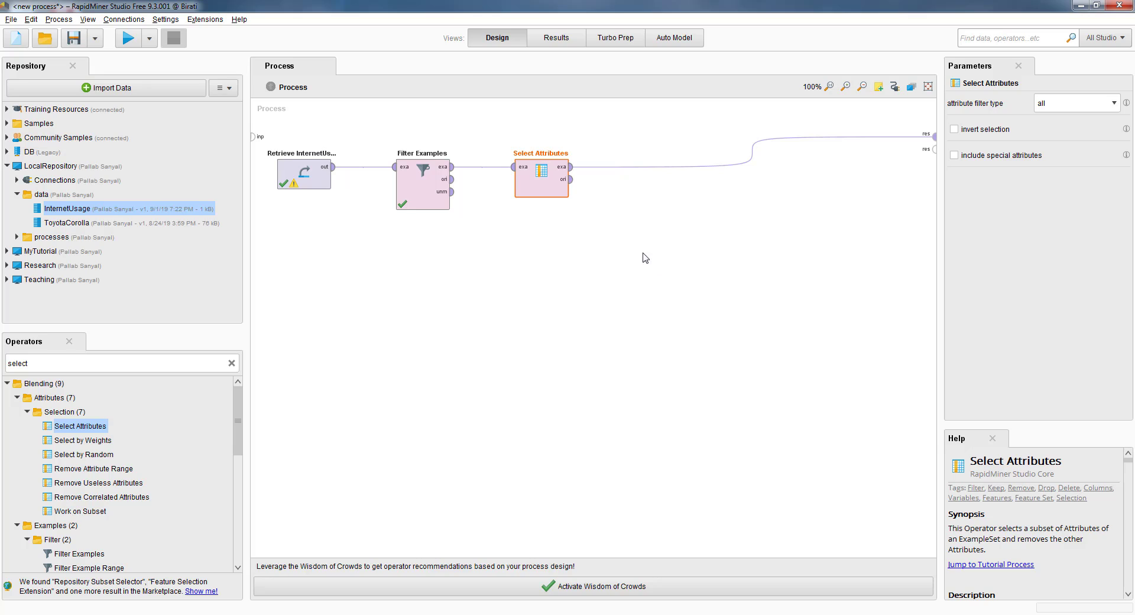
drag(541, 186, 572, 204)
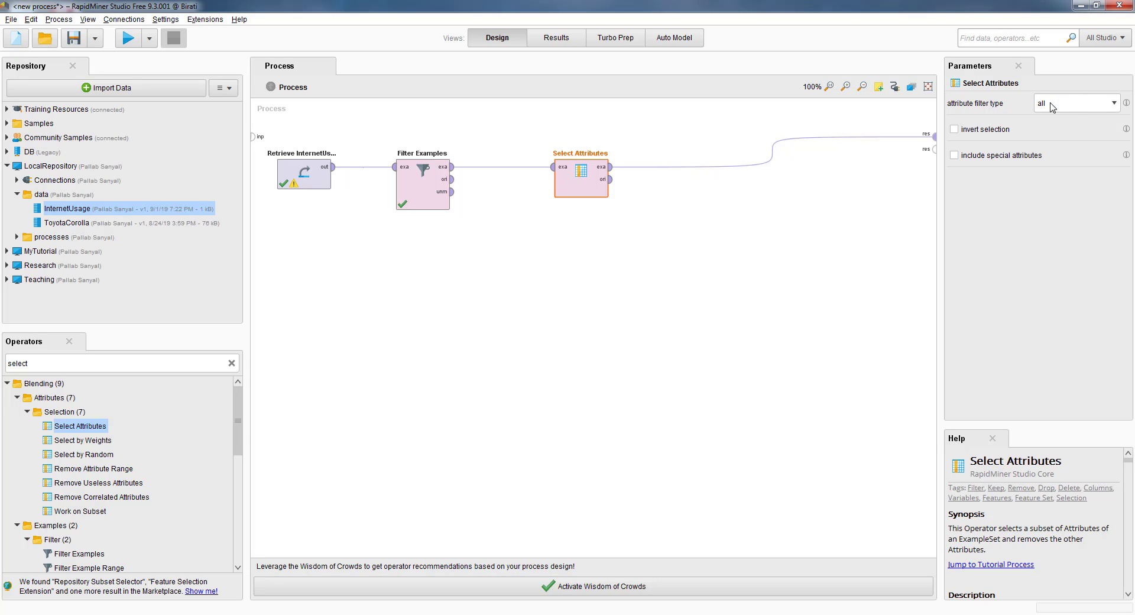
- Set the attribute filter type of Select Attributes to subset and select every attribute except Facebook and Twitter
click(1114, 105)
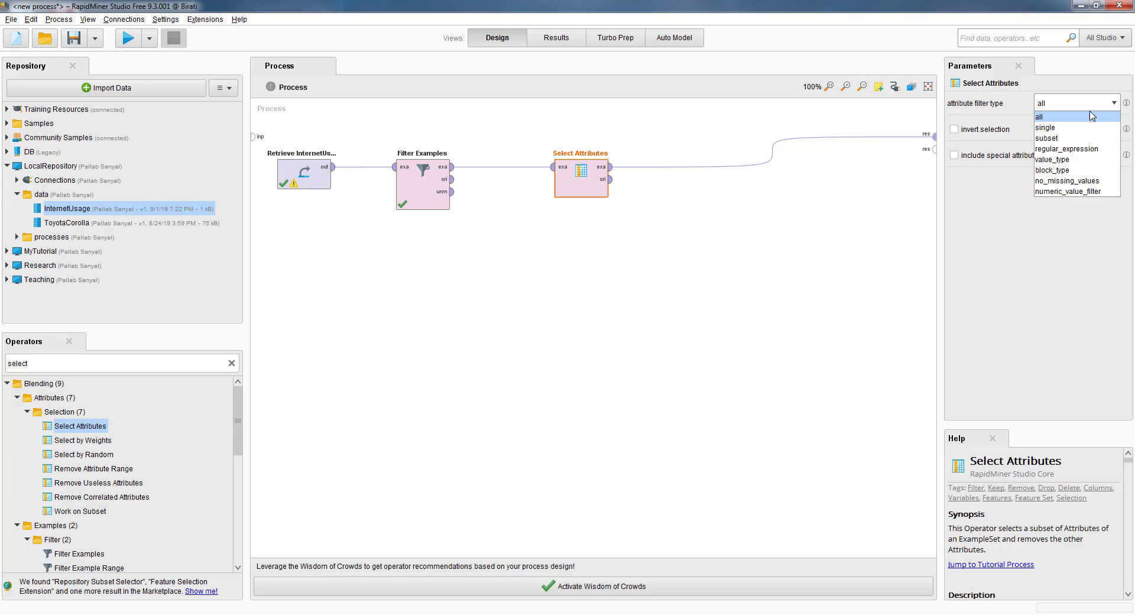
click(1064, 140)
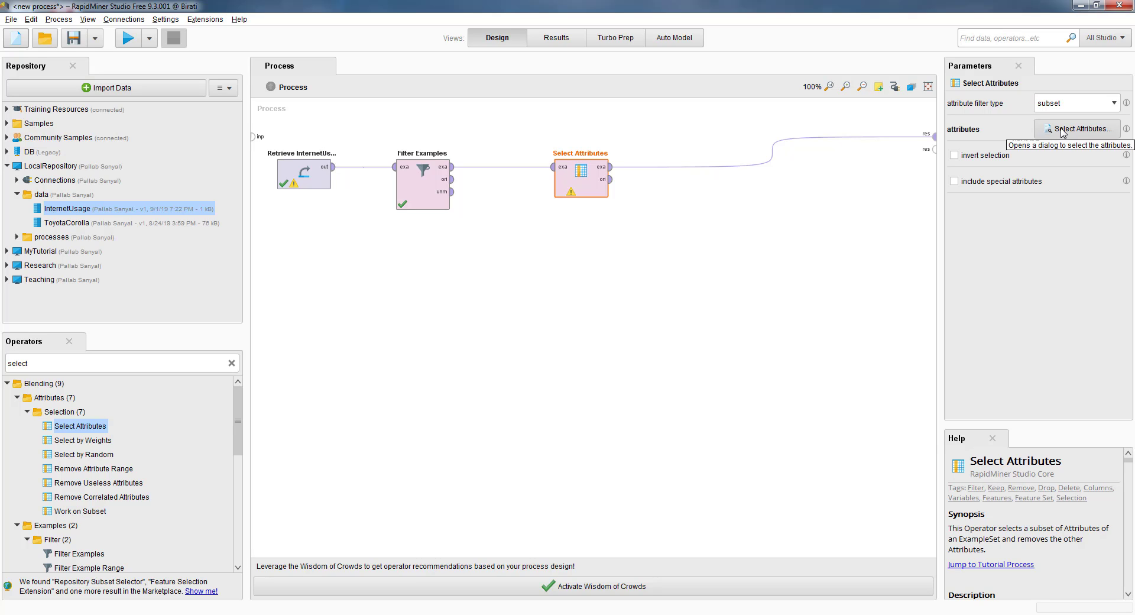
click(1063, 130)
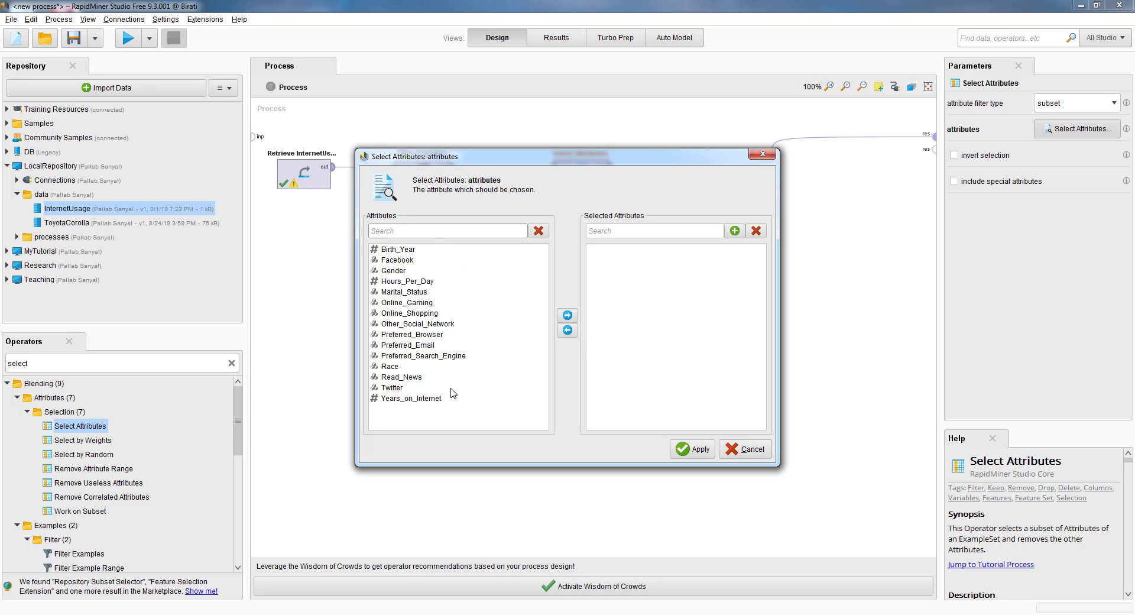
click(406, 251)
click(568, 315)
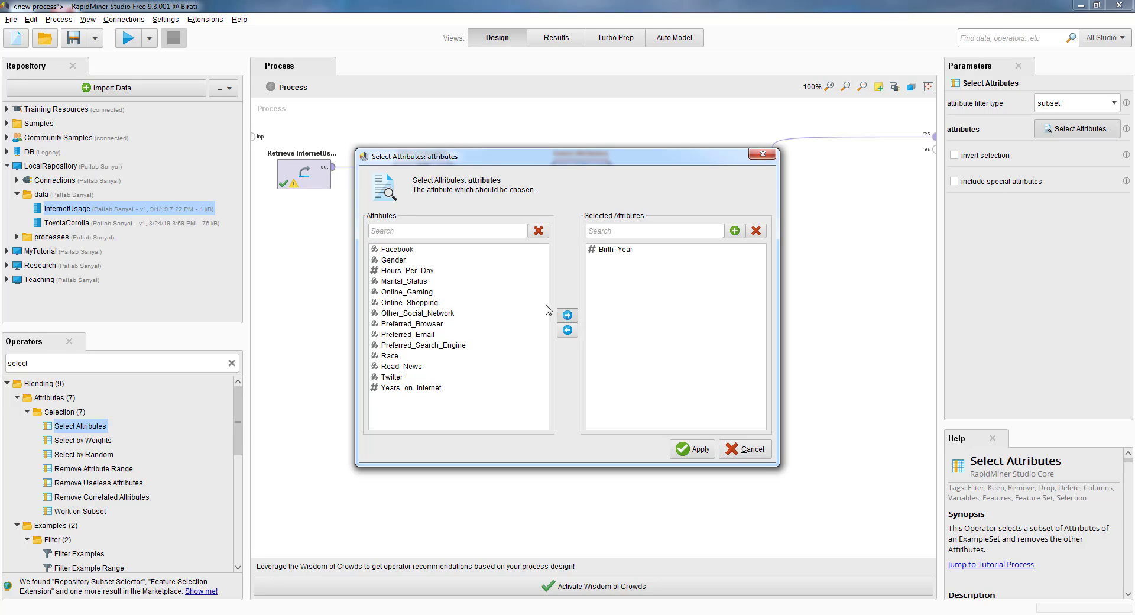
click(400, 260)
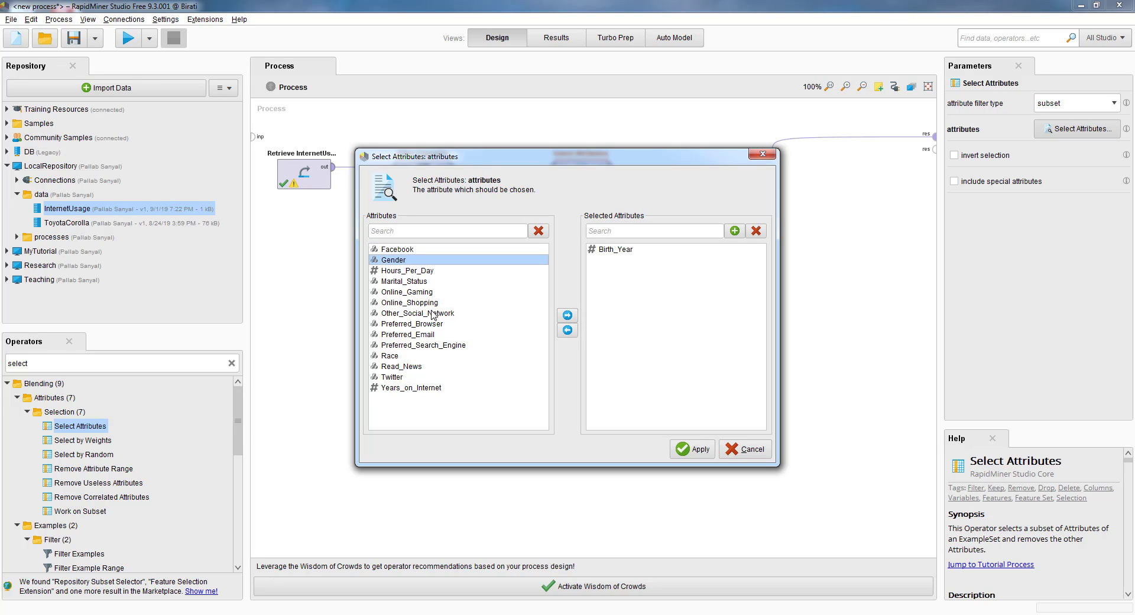
shift+click(400, 368)
click(568, 316)
click(401, 273)
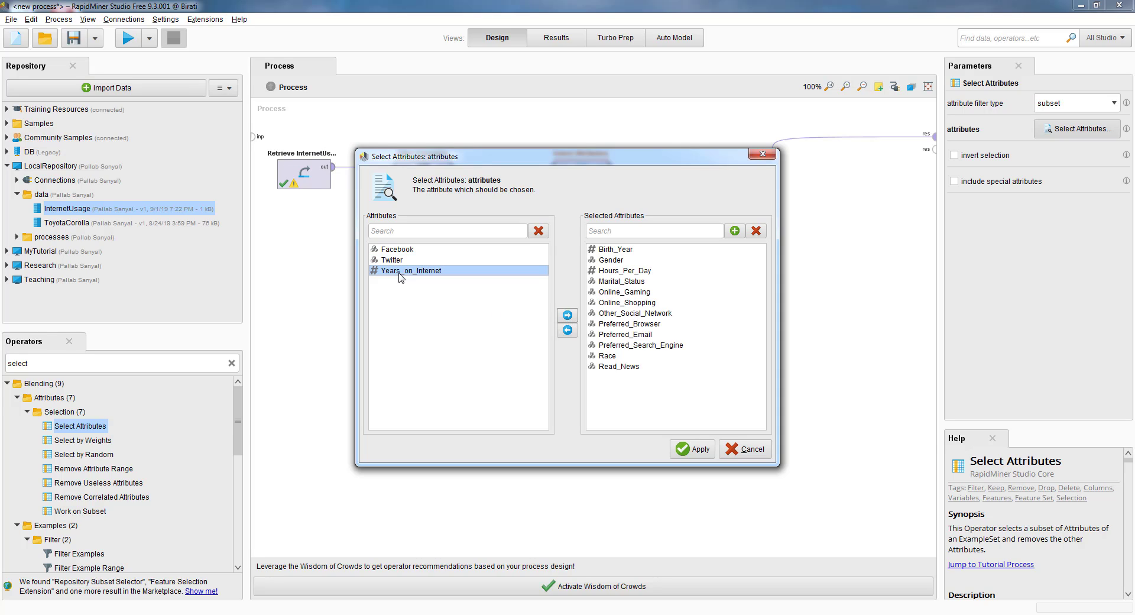
click(568, 315)
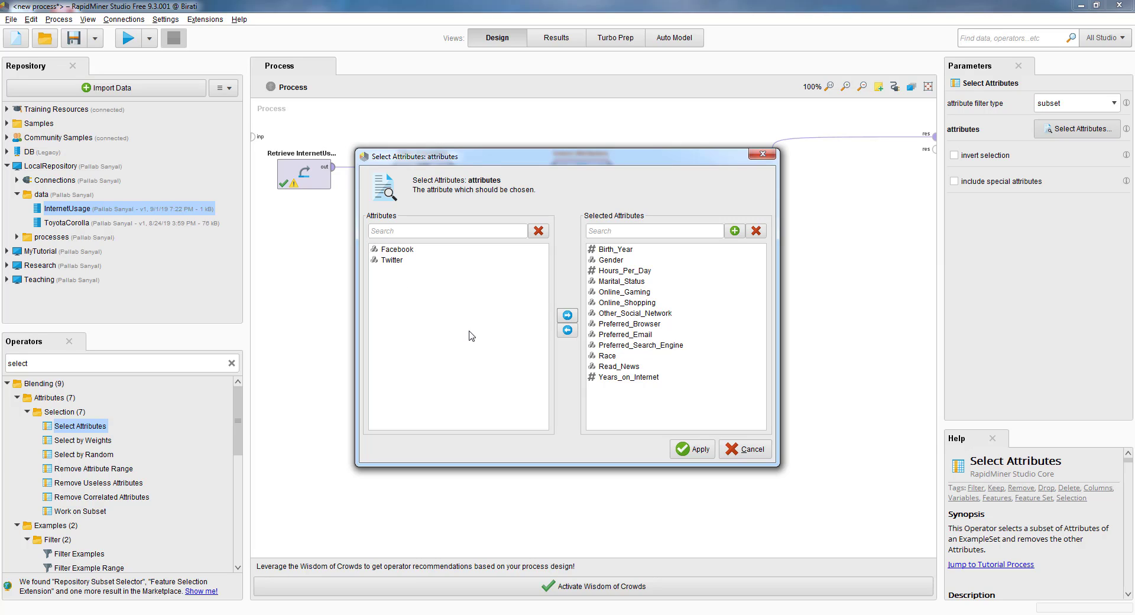
click(695, 450)
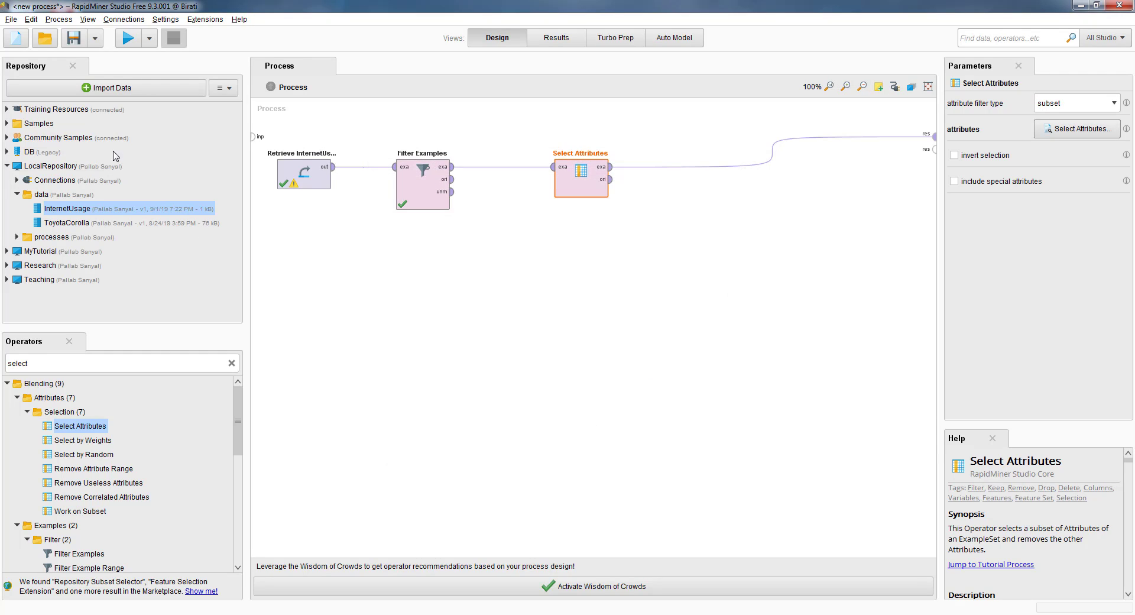
- Run the process, review the missing values in the attribute statistics, and return to the process design
click(128, 40)
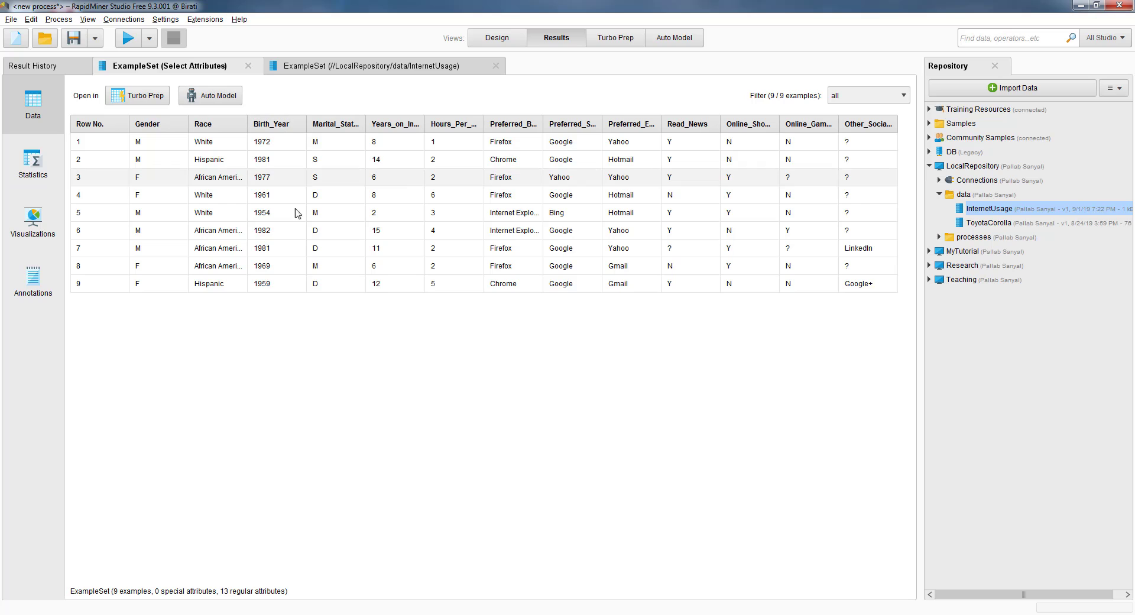
click(35, 173)
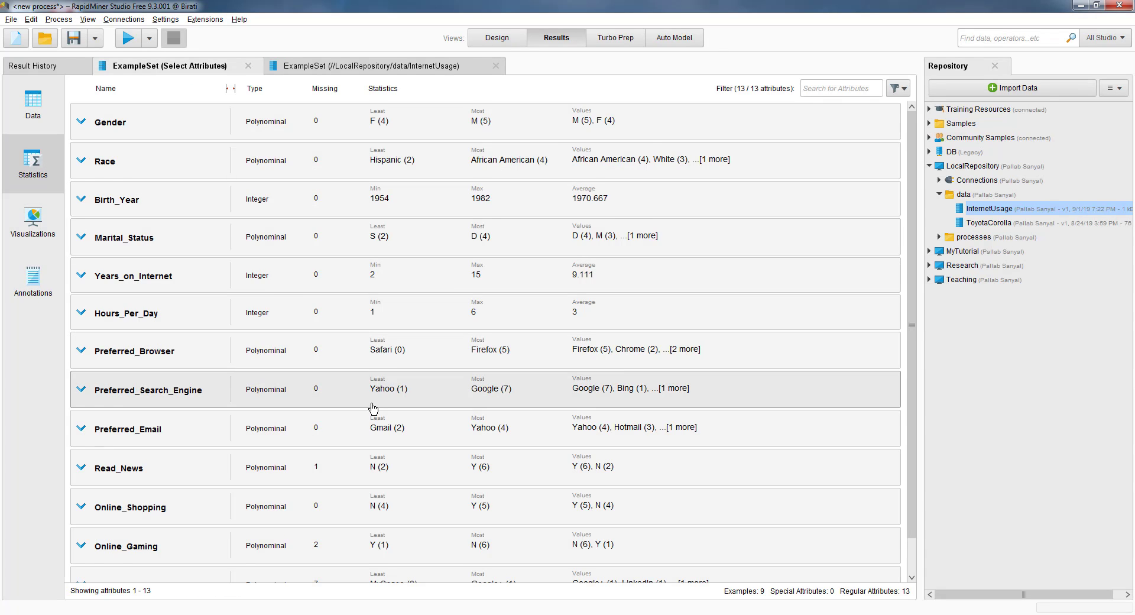
scroll(370, 409, down, 1)
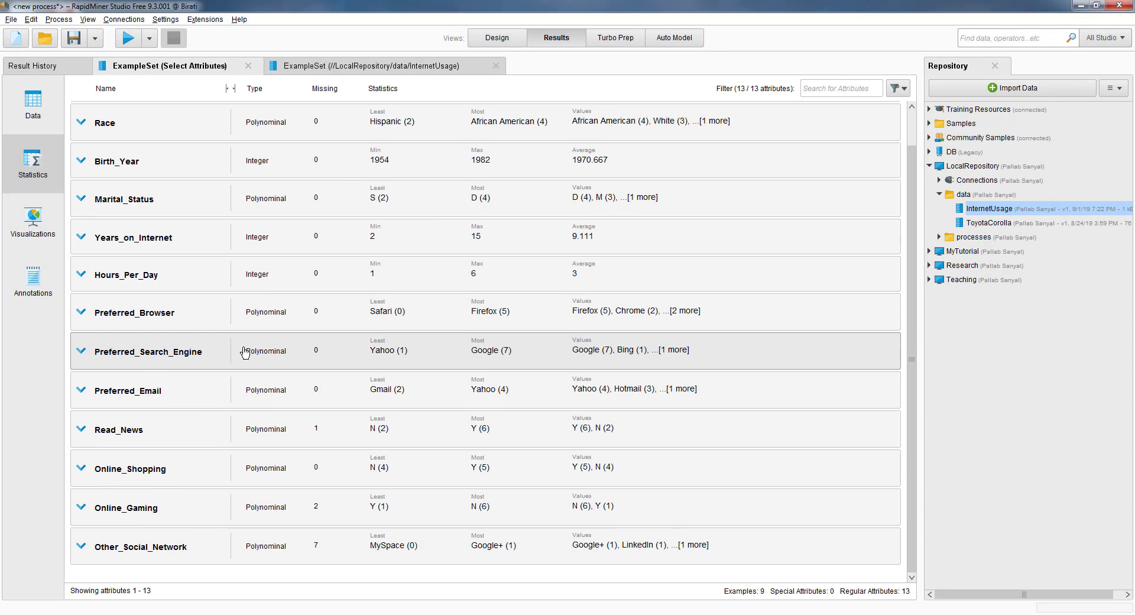
scroll(242, 354, up, 1)
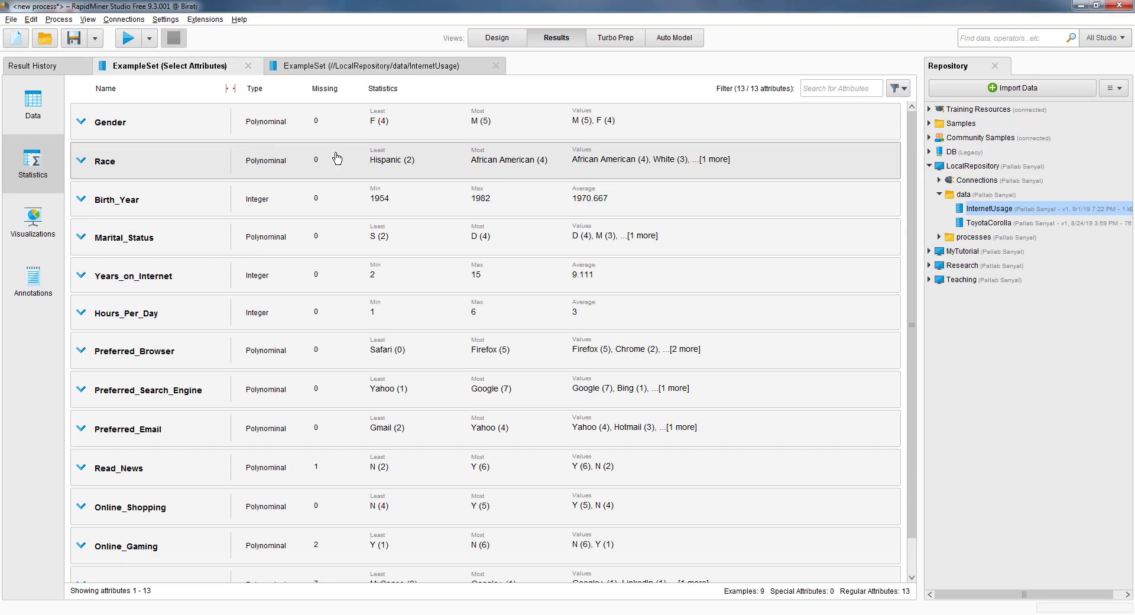
click(504, 40)
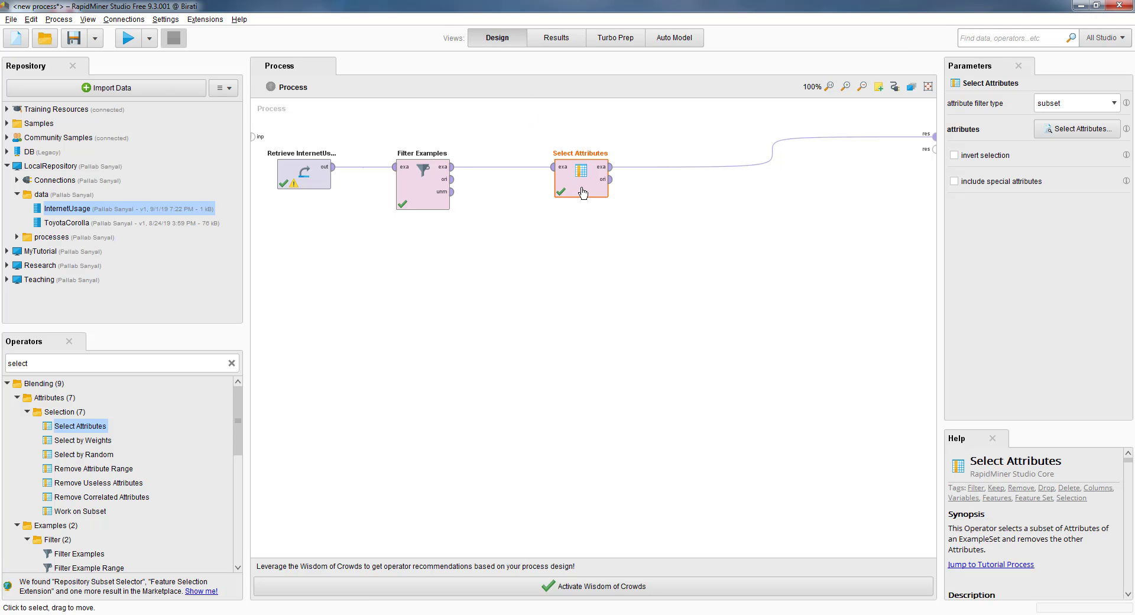
- Replace the attribute subset in Select Attributes with only Facebook and Twitter, and enable invert selection
click(1061, 130)
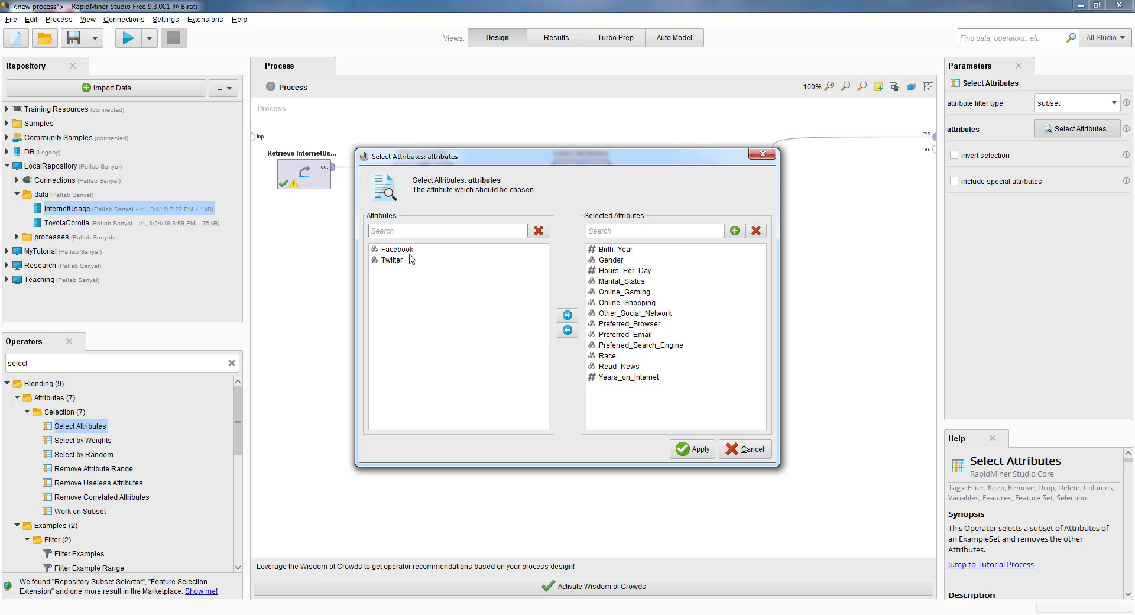
click(616, 251)
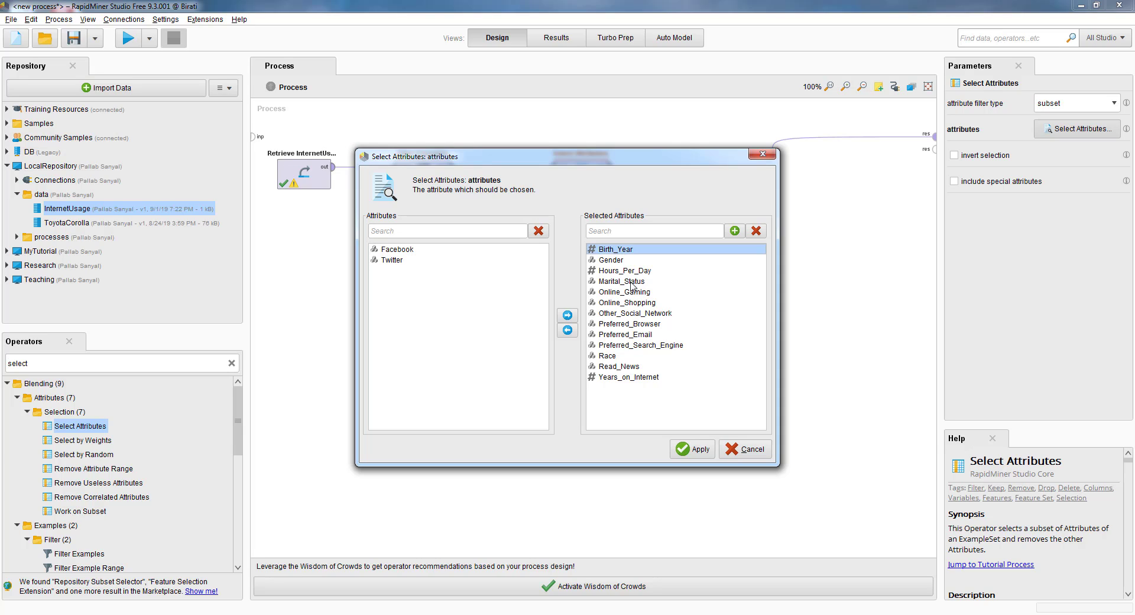
shift+click(637, 377)
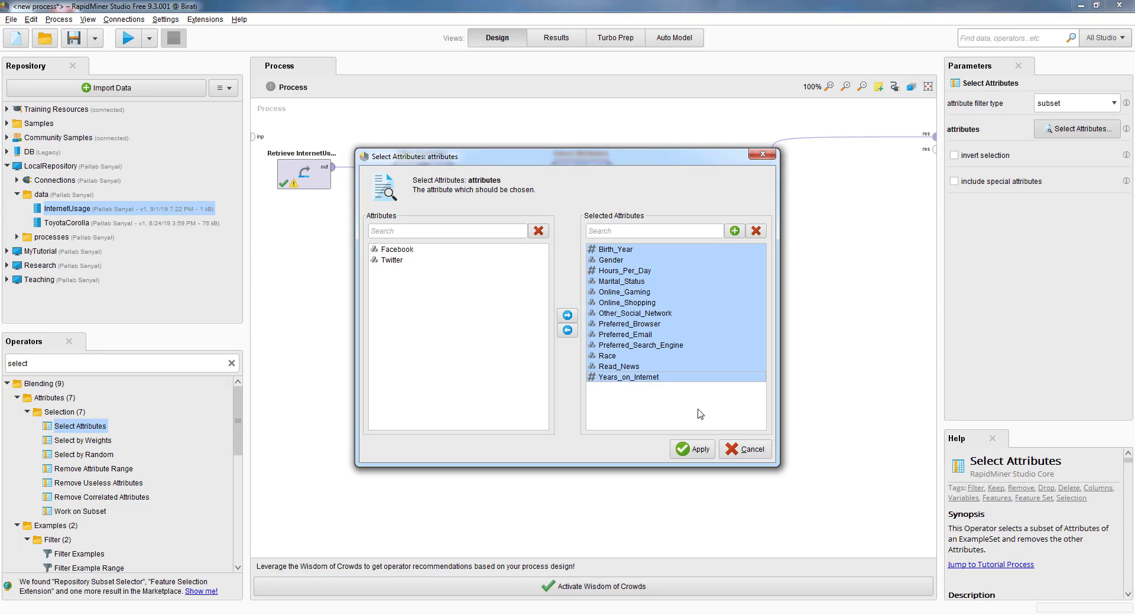
click(567, 330)
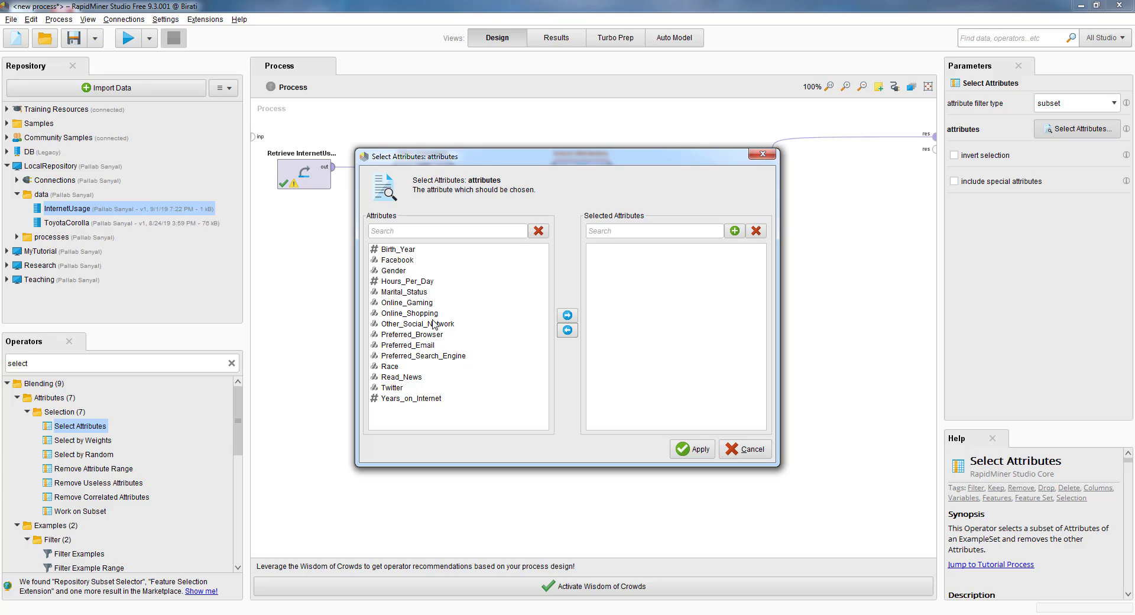
click(397, 260)
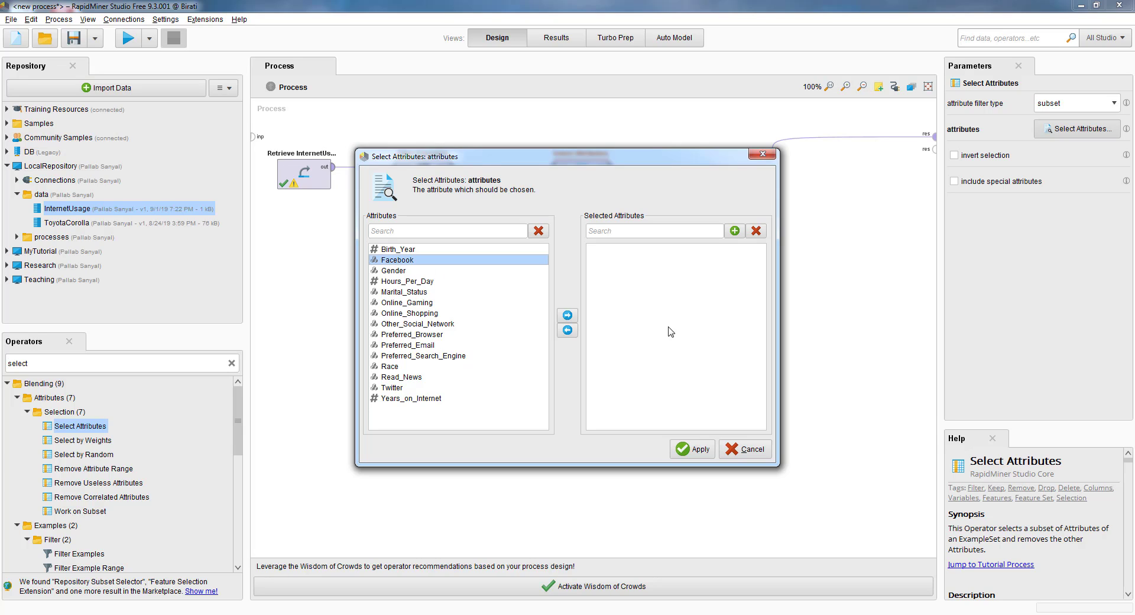
click(568, 315)
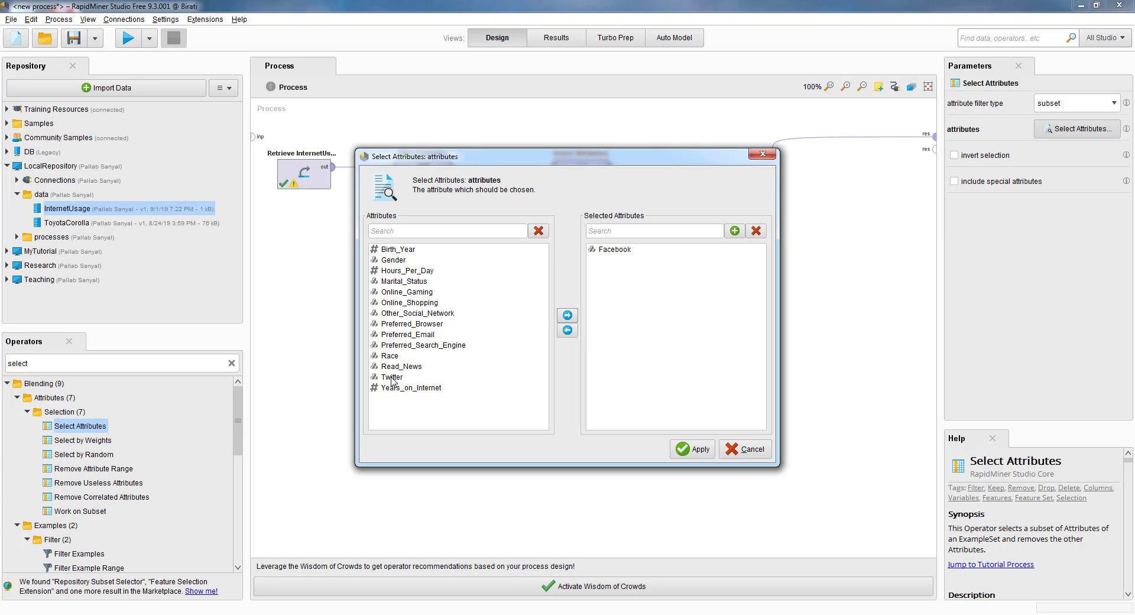
click(392, 377)
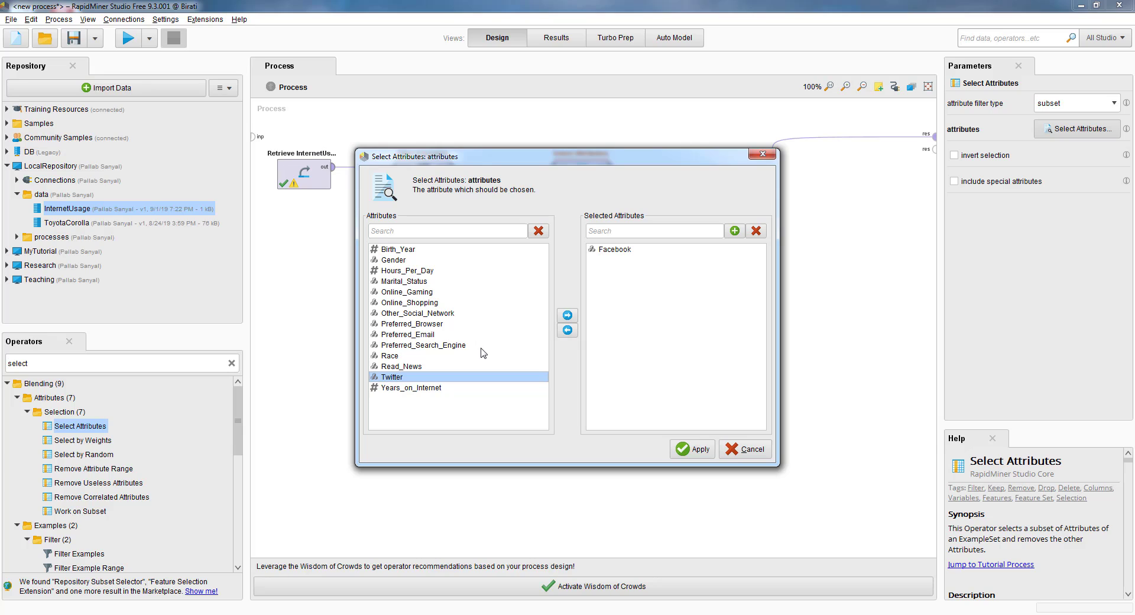
click(568, 316)
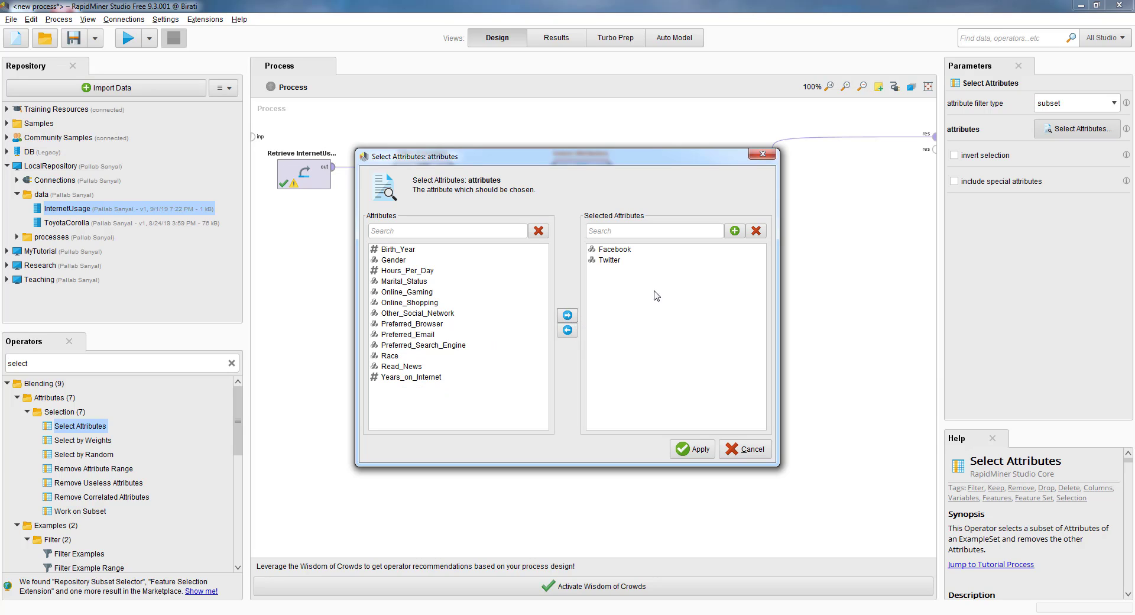
click(696, 451)
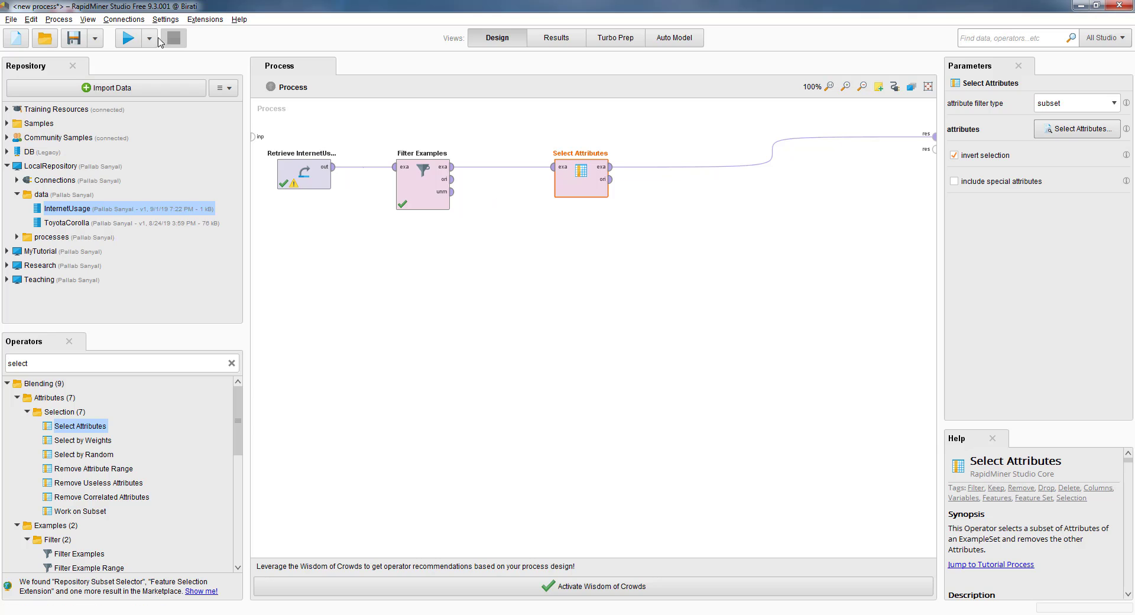
- Run the process again to examine the data produced by the inverted selection, and return to the process design
click(127, 39)
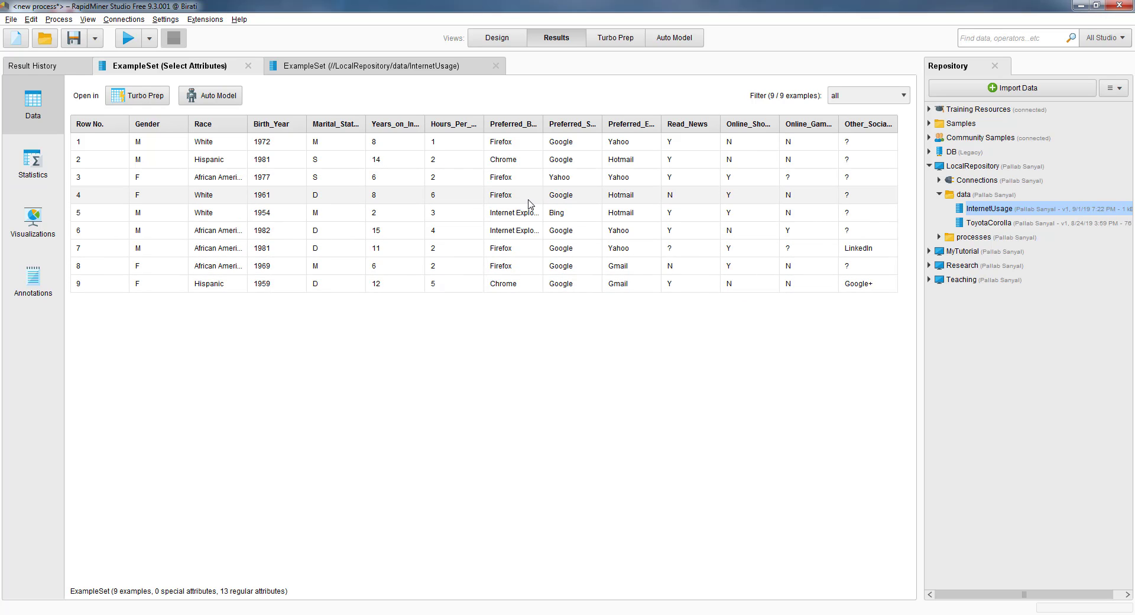
click(491, 39)
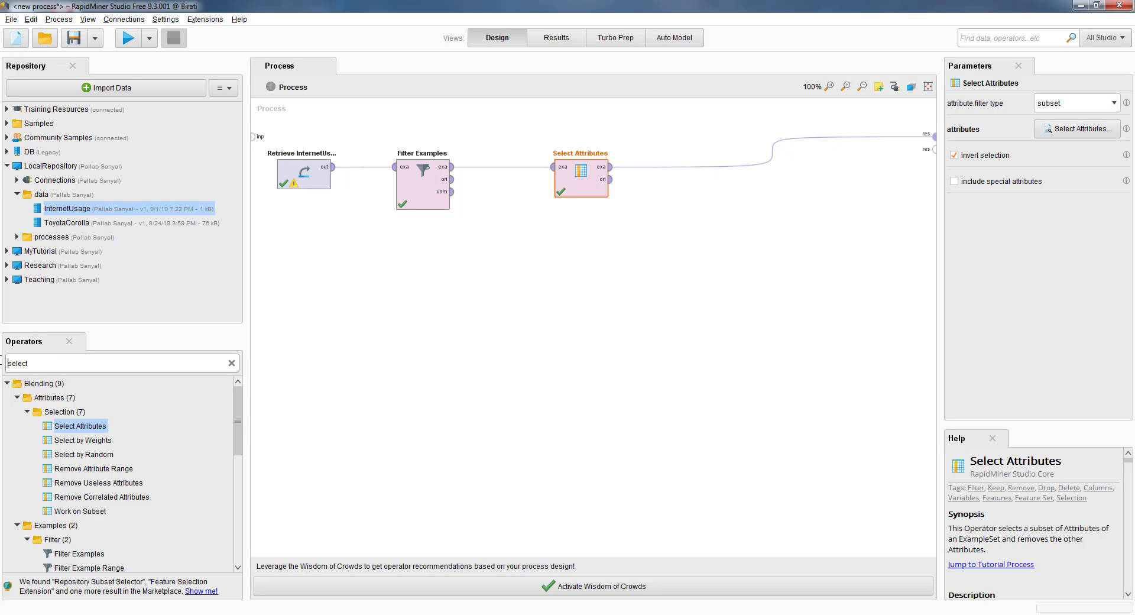
- Insert a Sample operator between Select Attributes and the result port and set its sample type to relative
shift+click(15, 363)
drag(15, 363, 127, 384)
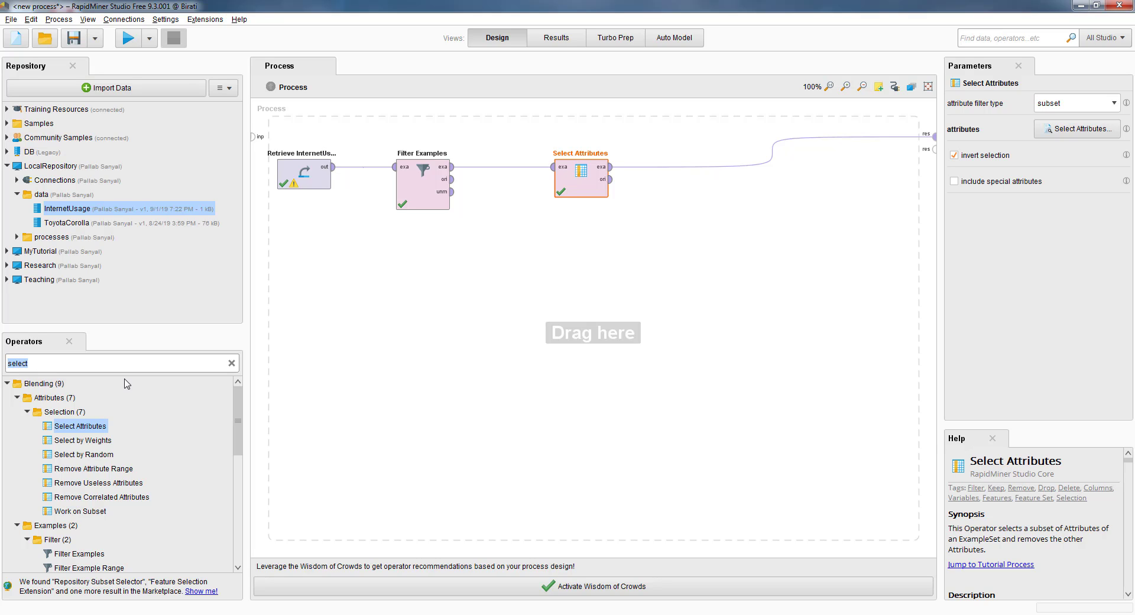
text(sampl)
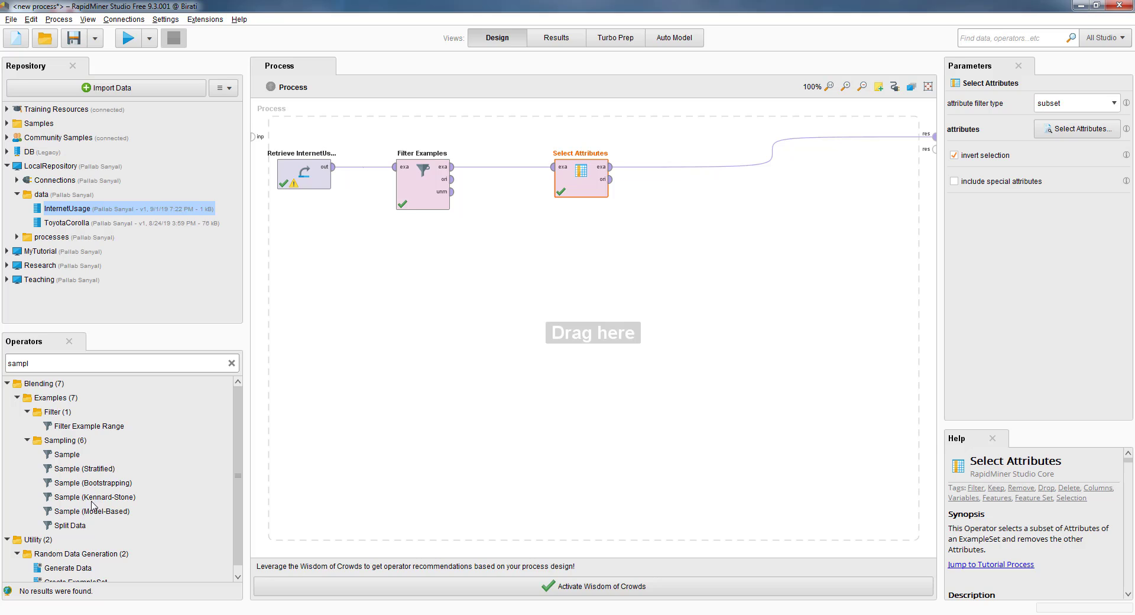
click(64, 454)
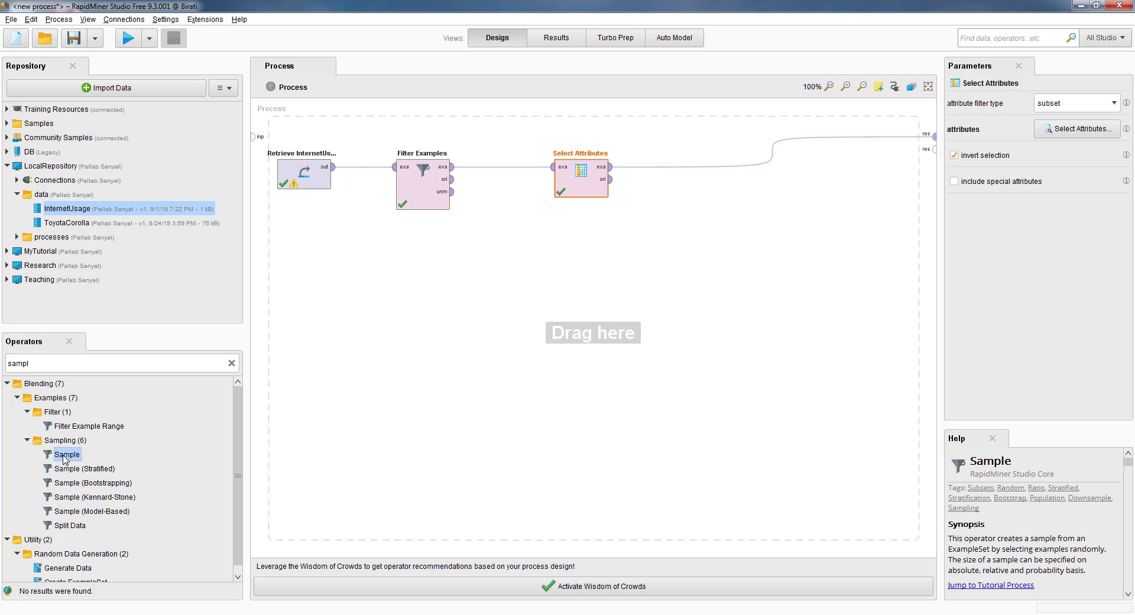
drag(64, 459, 722, 172)
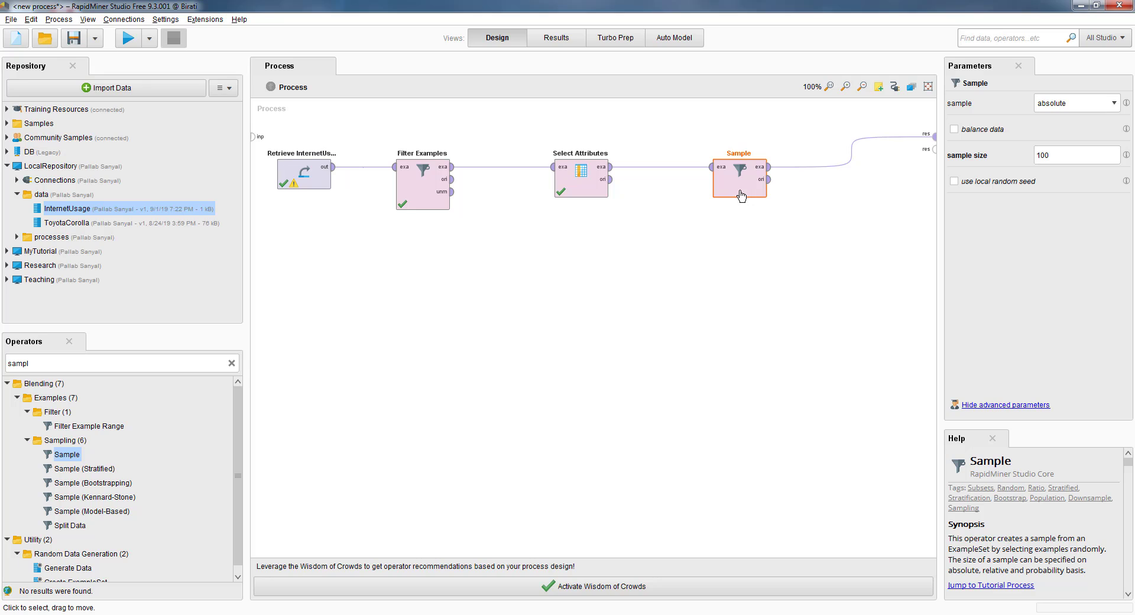
click(1116, 104)
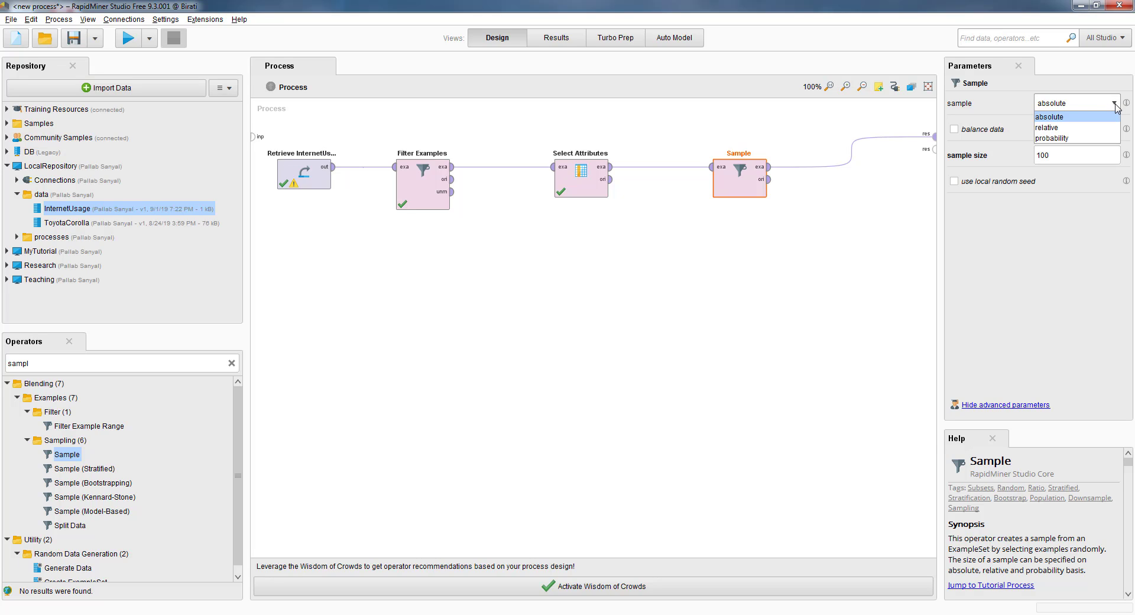
click(1055, 128)
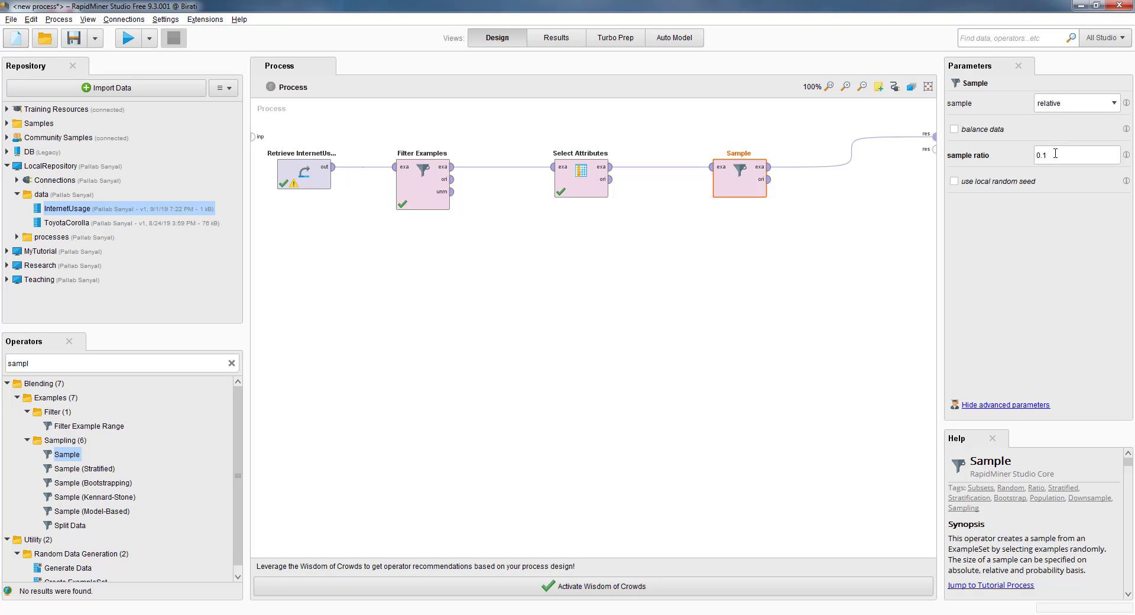
- Set the Sample operator's sample ratio to 0.6, run the process to inspect the sampled data, and return to the process design
click(1069, 155)
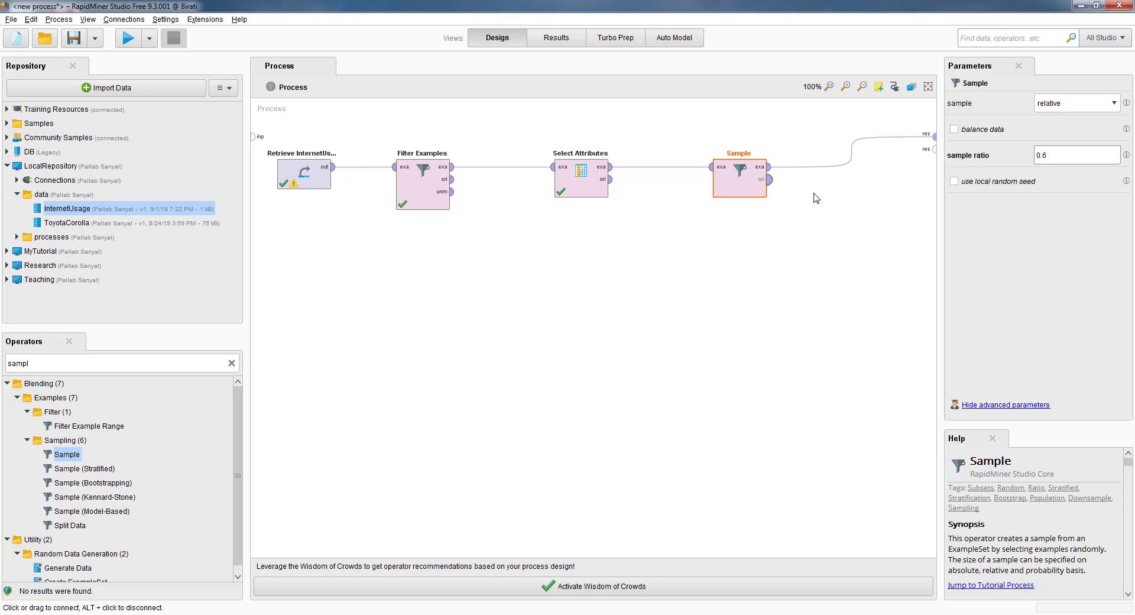
click(128, 39)
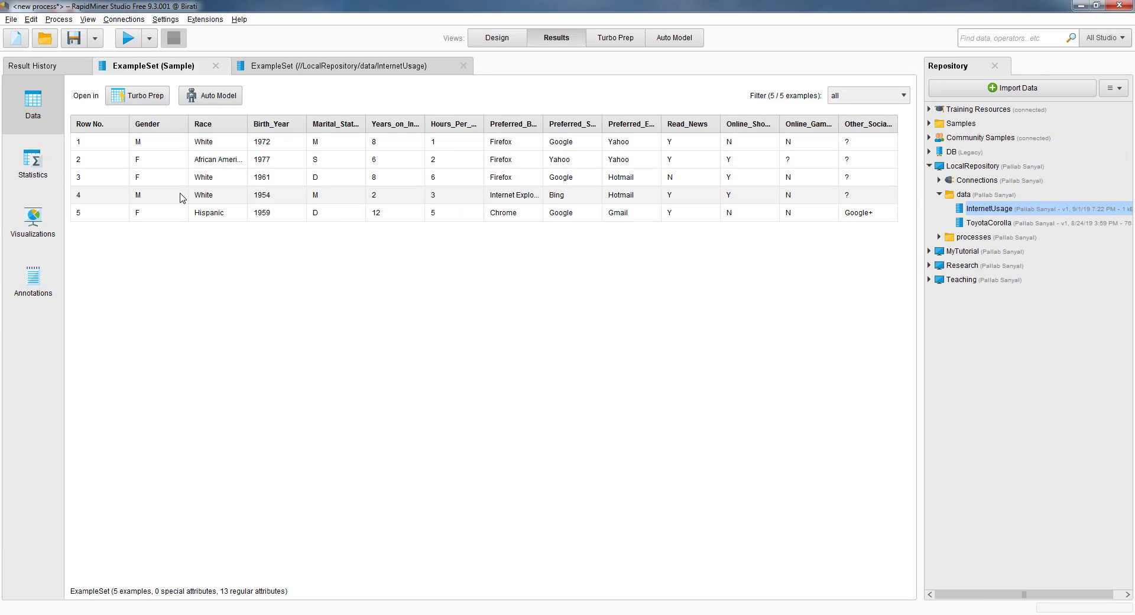
click(493, 39)
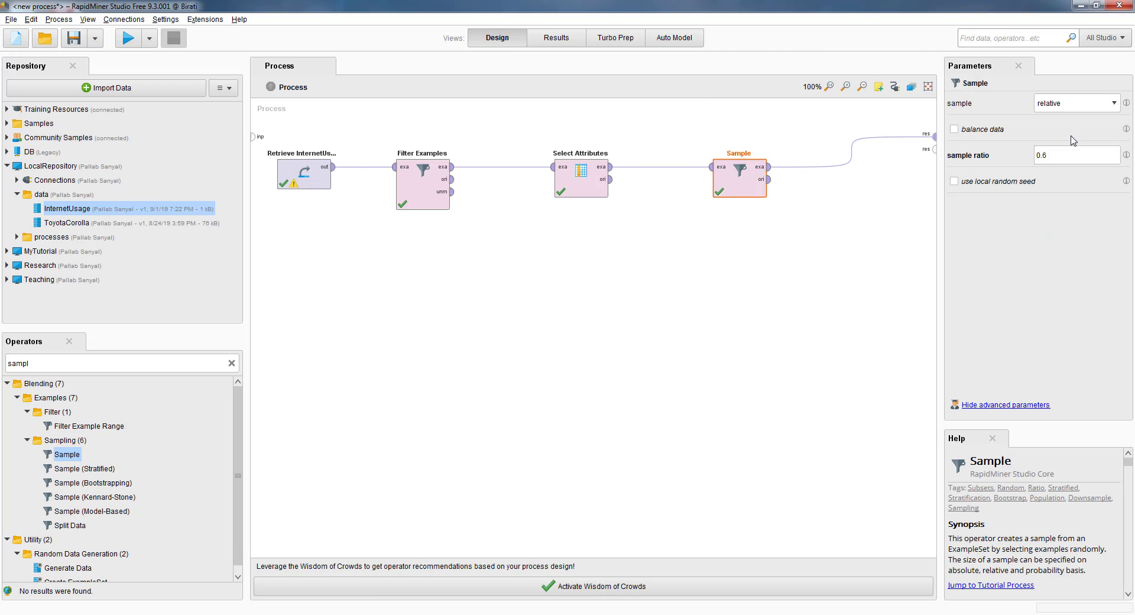
- Switch the Sample operator to absolute sampling with a sample size of 5, run the process, and return to the process design
click(1114, 106)
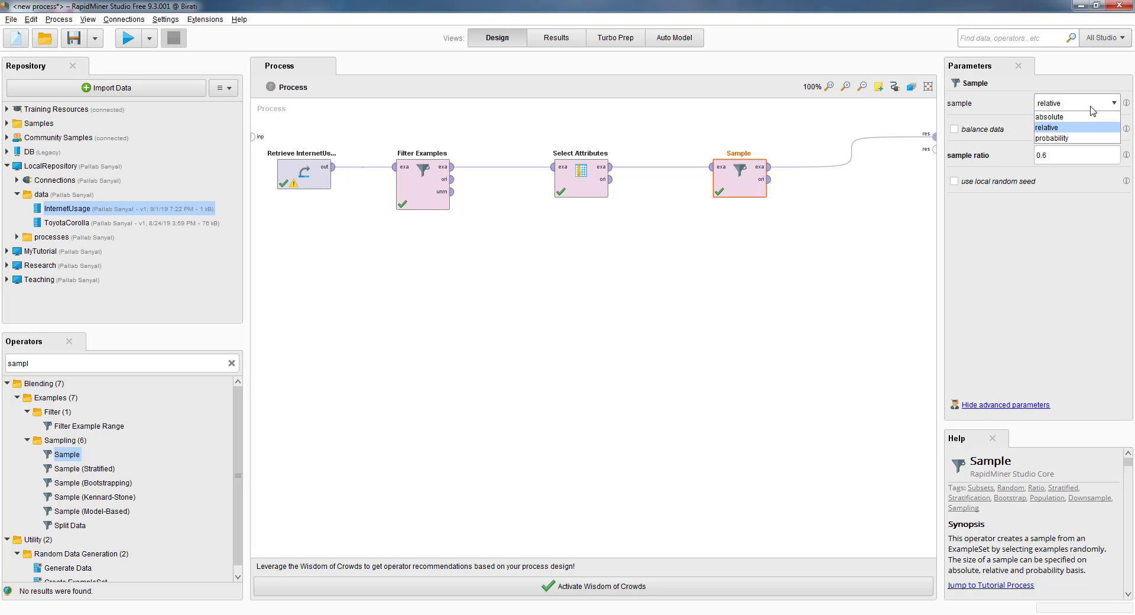
click(1070, 117)
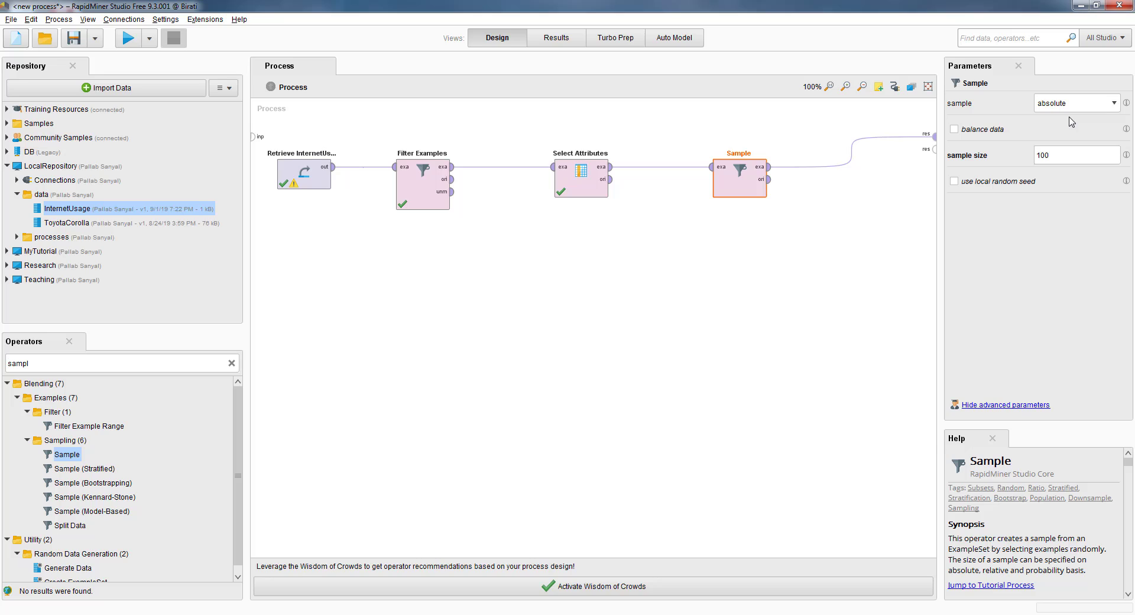
double_click(1065, 155)
text(5)
click(127, 40)
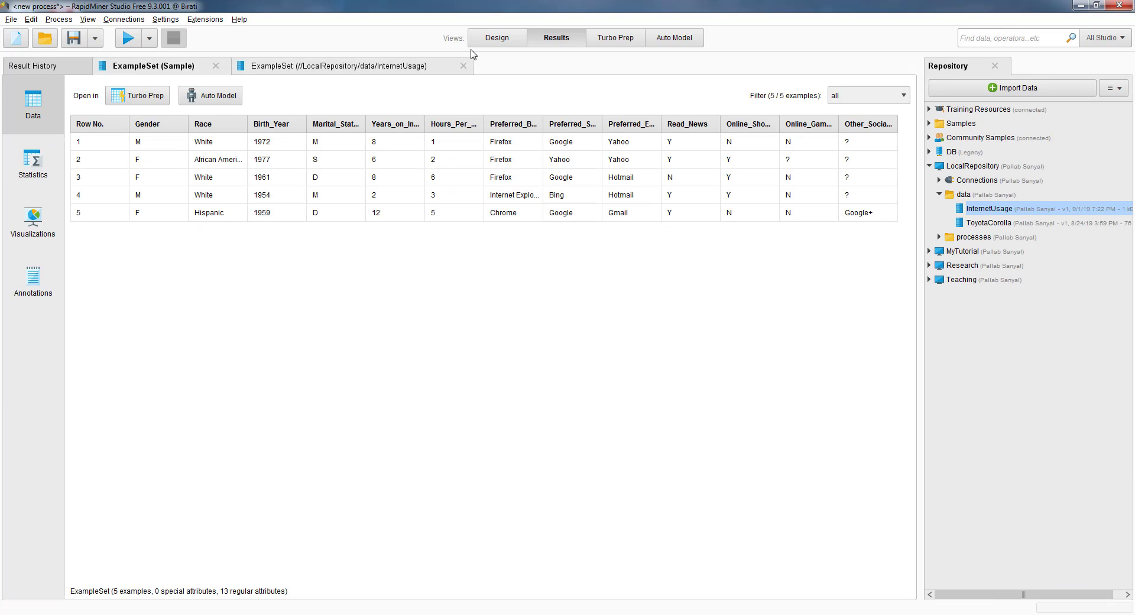
click(496, 39)
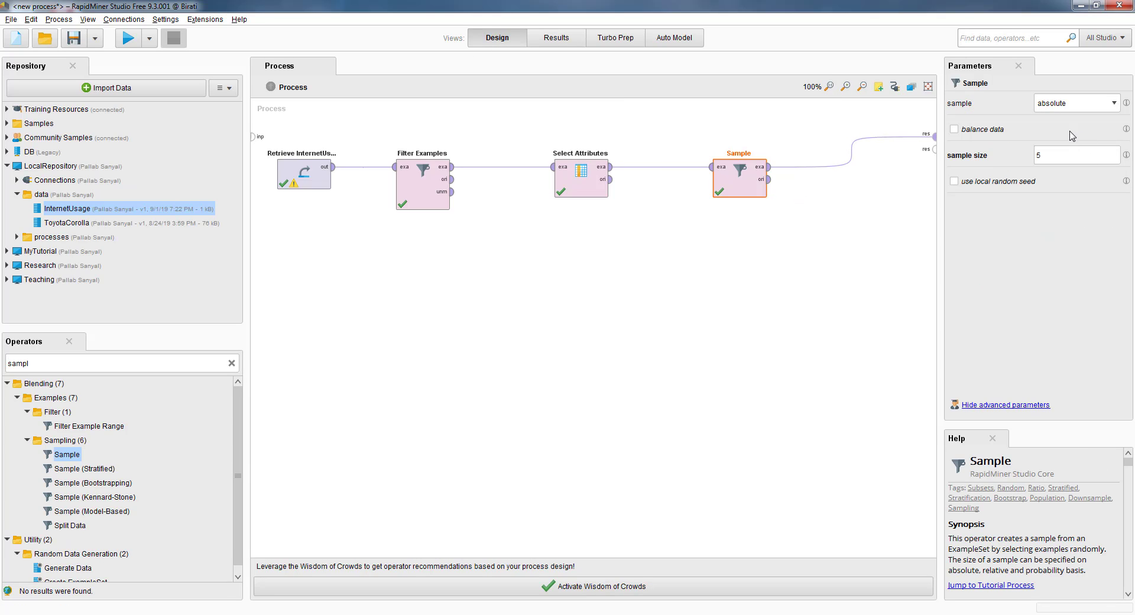
- Change the Sample operator's sample type back to relative and go to its sample ratio
click(1051, 155)
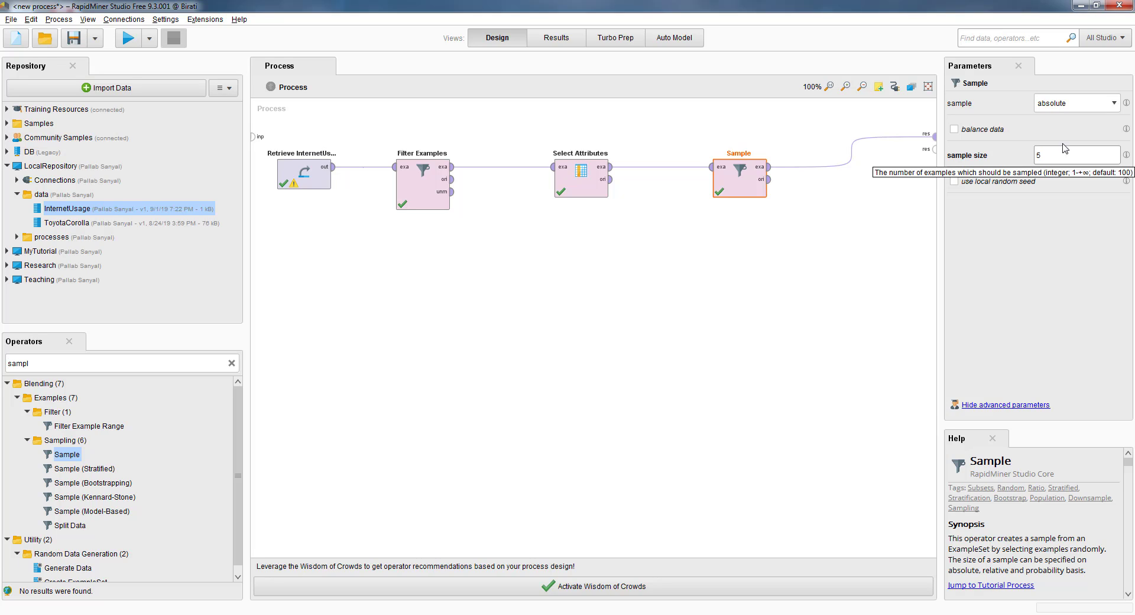
click(1115, 104)
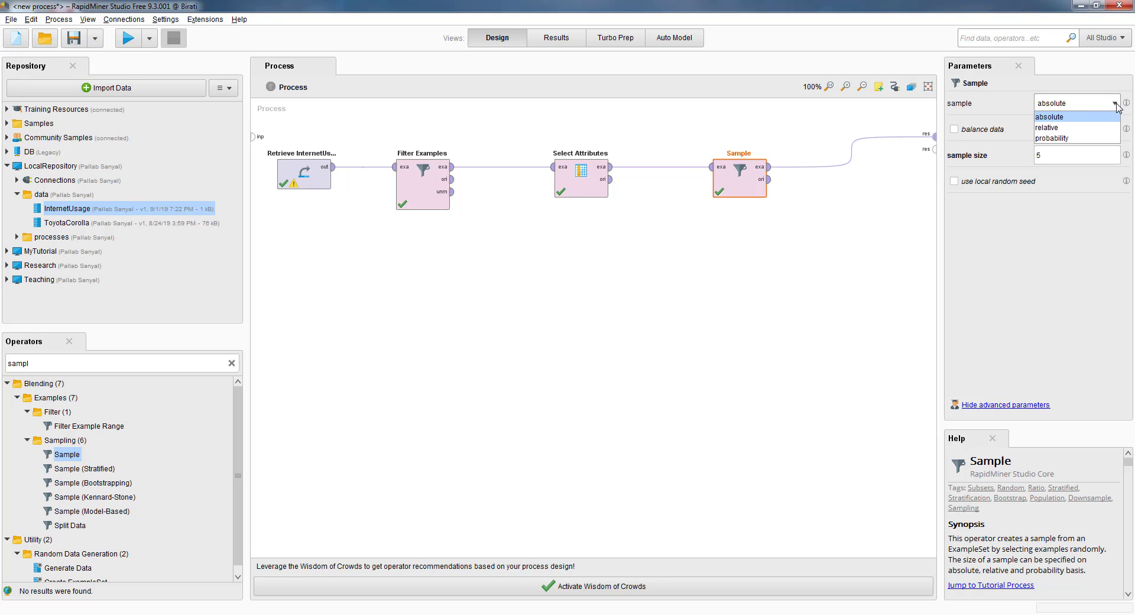
click(1066, 128)
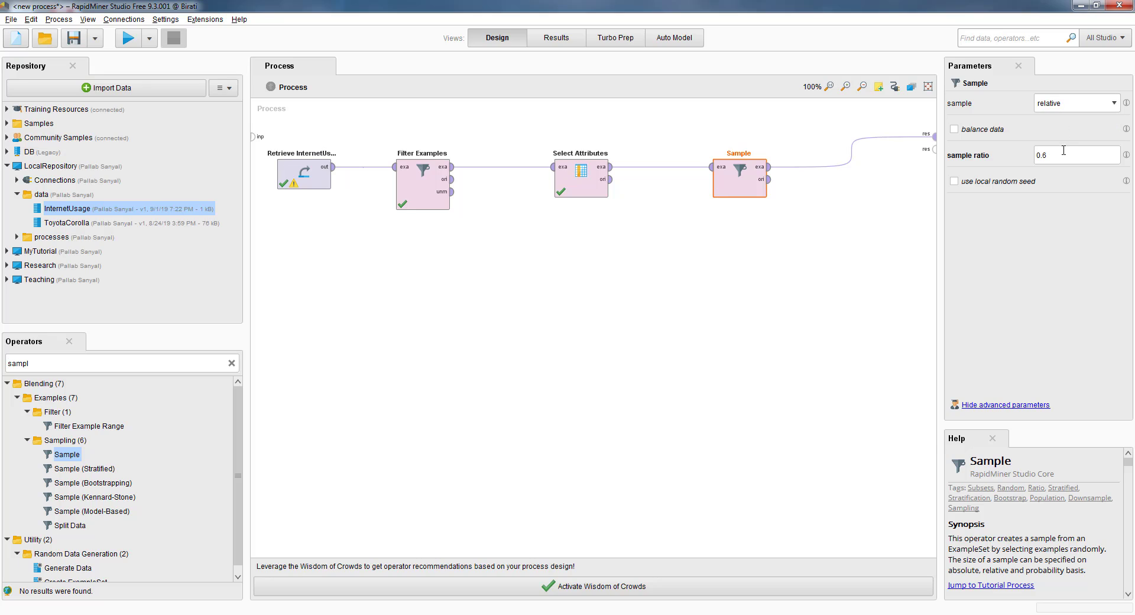
click(1065, 156)
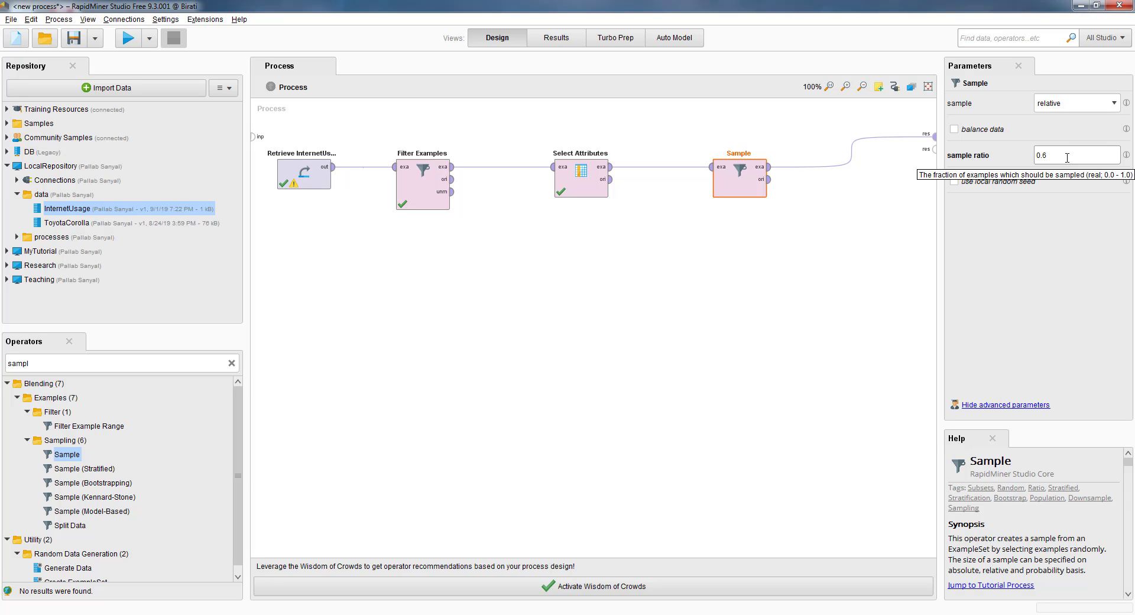